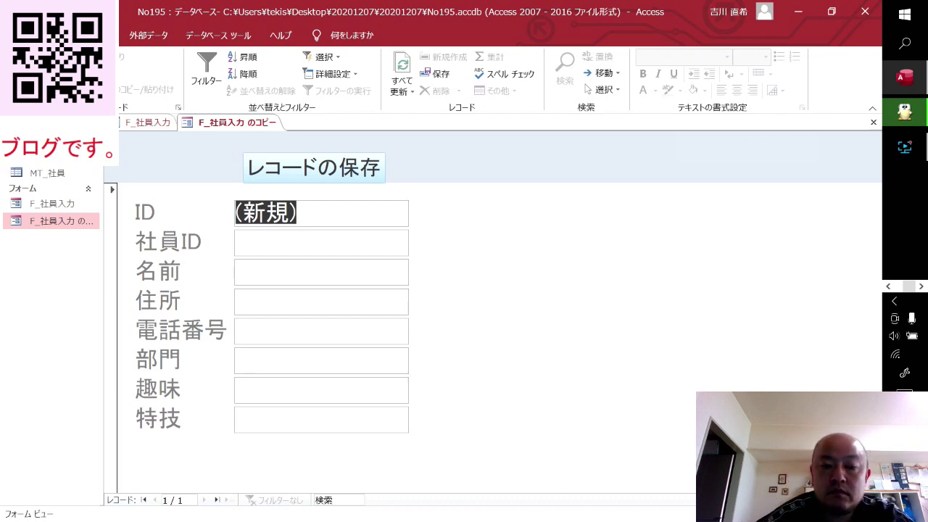
# Put the cursor in the 社員ID field of the blank new record.
pyautogui.click(239, 243)
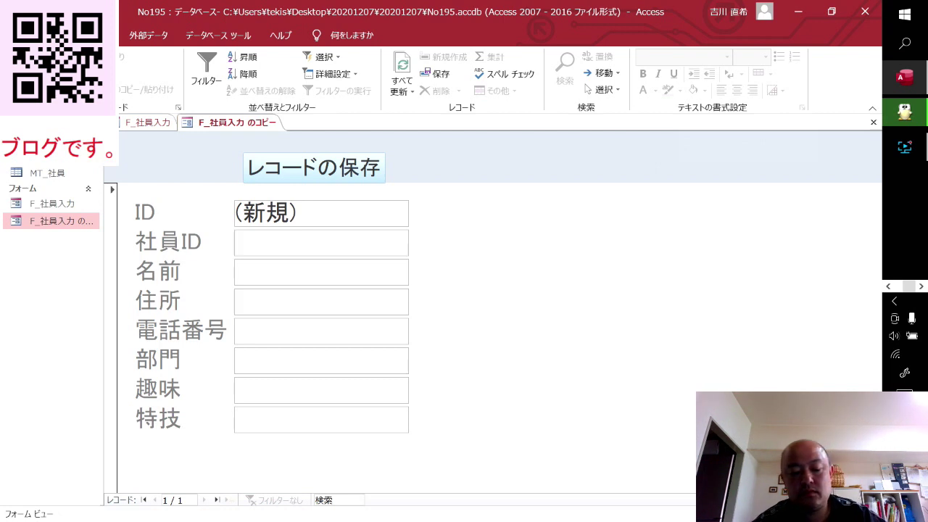
# Enter 社員ID A0001 and the employee's name, converted to kanji with the IME.
pyautogui.write('a')
pyautogui.press('BackSpace')
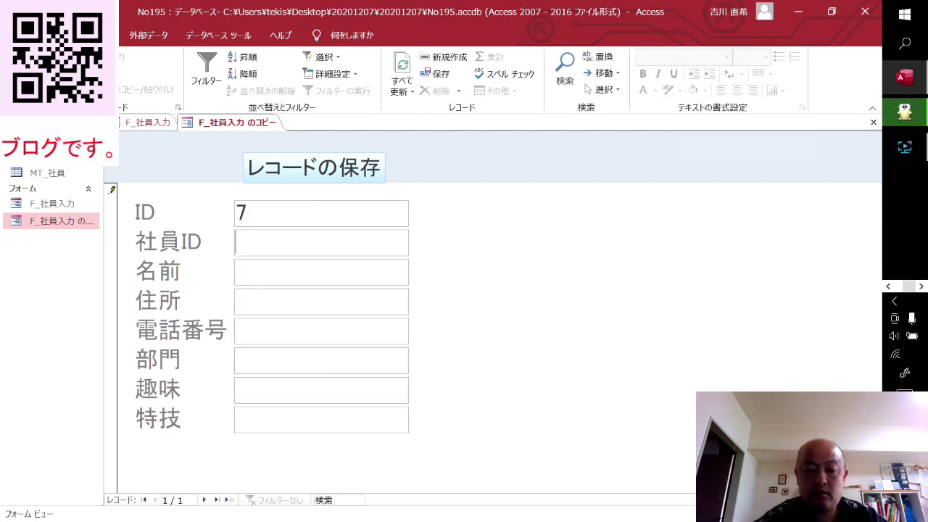
pyautogui.write('A0001')
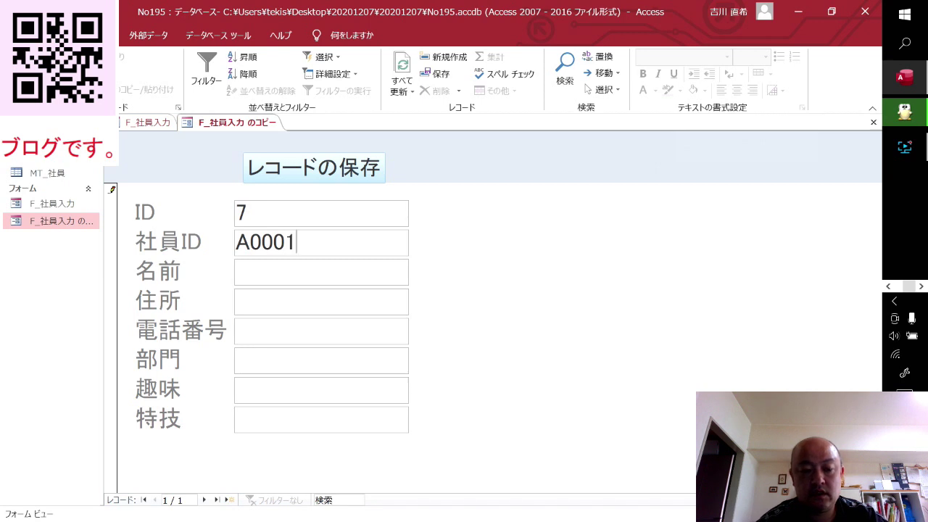
pyautogui.write('ika')
pyautogui.press('BackSpace')
pyautogui.press('BackSpace')
pyautogui.press('BackSpace')
pyautogui.write('ik')
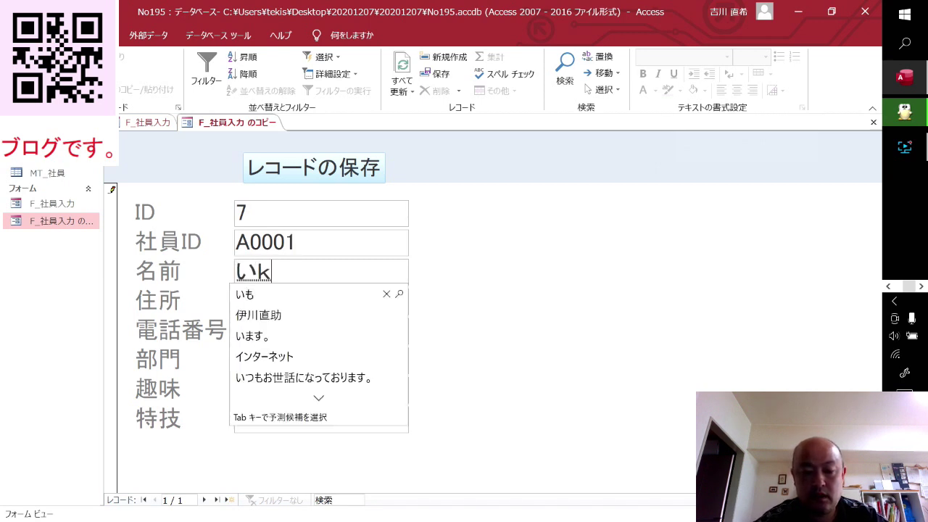
pyautogui.write('a')
pyautogui.press('Tab')
pyautogui.press('Return')
pyautogui.press('Return')
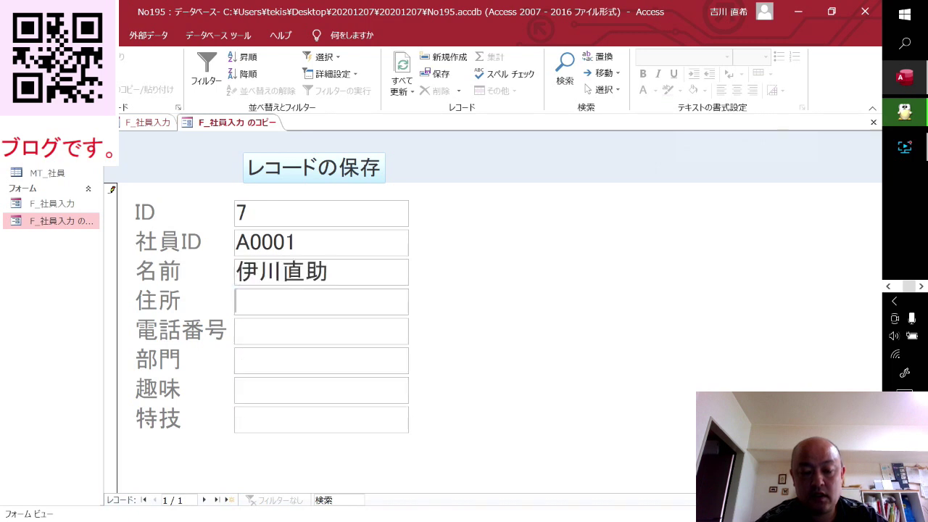
# Fill in the employee's address and phone number.
pyautogui.write('a')
pyautogui.press('BackSpace')
pyautogui.write('sappo')
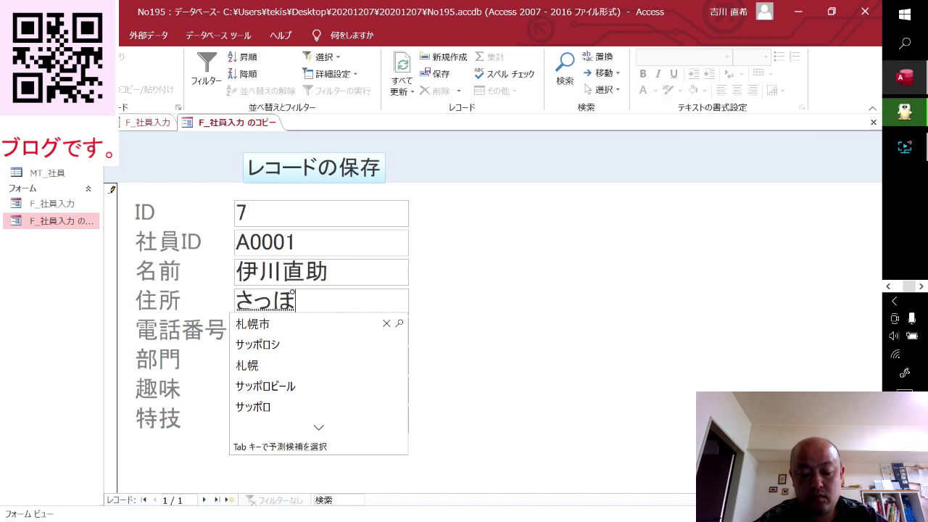
pyautogui.write('ro')
pyautogui.press('space')
pyautogui.press('Return')
pyautogui.press('Return')
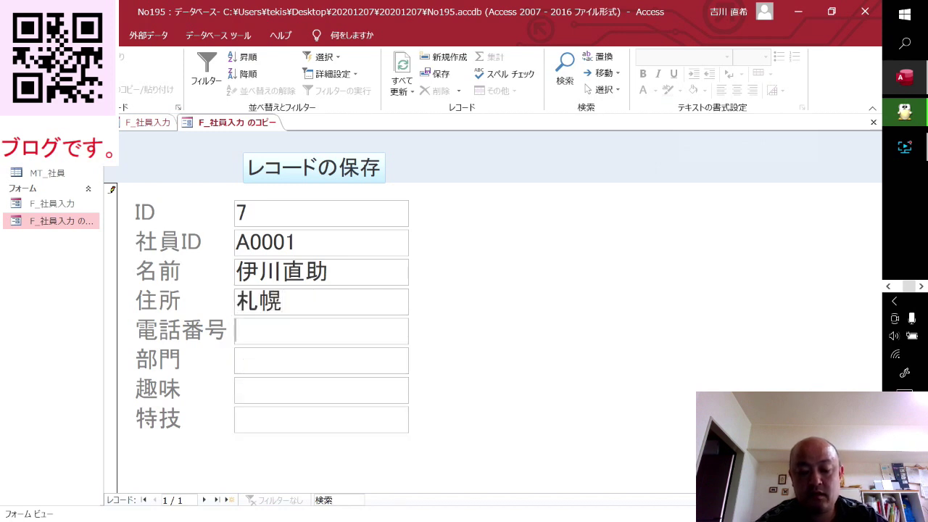
pyautogui.write('080')
pyautogui.press('Return')
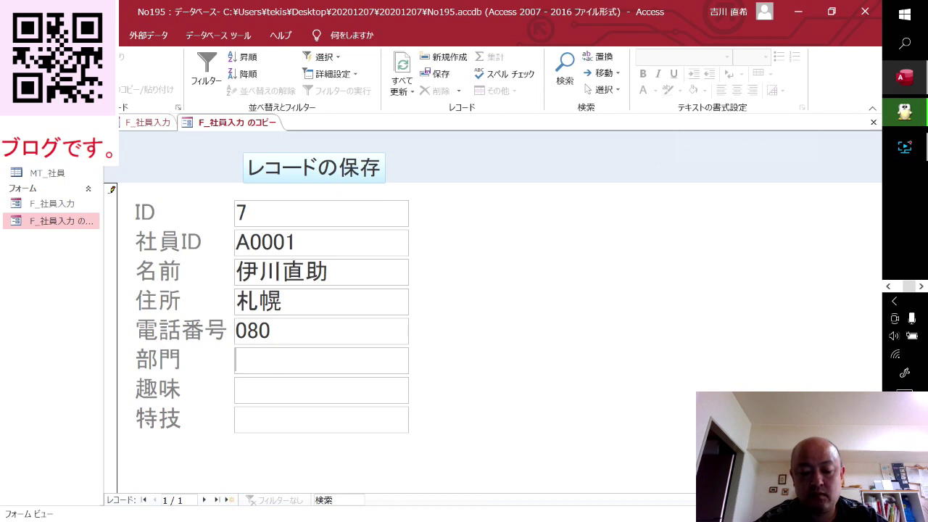
# Set 部門 to 営業, 趣味 to 競馬, 特技 to 格闘技, and save the record.
pyautogui.write('eigyou')
pyautogui.press('space')
pyautogui.press('Return')
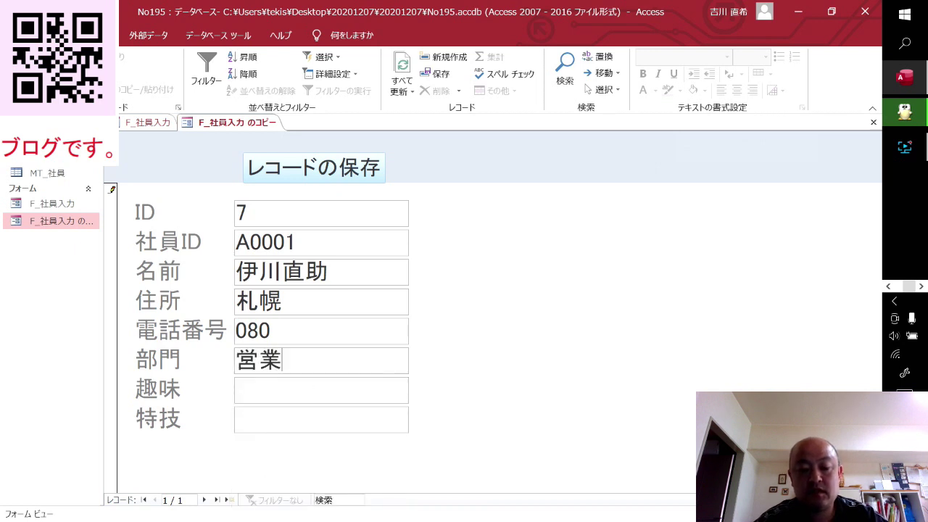
pyautogui.press('Return')
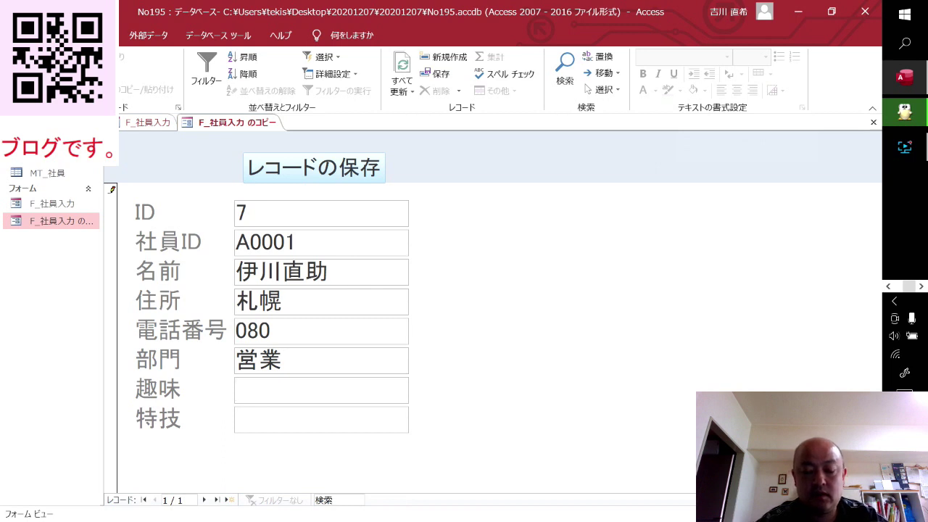
pyautogui.write('keiba')
pyautogui.press('space')
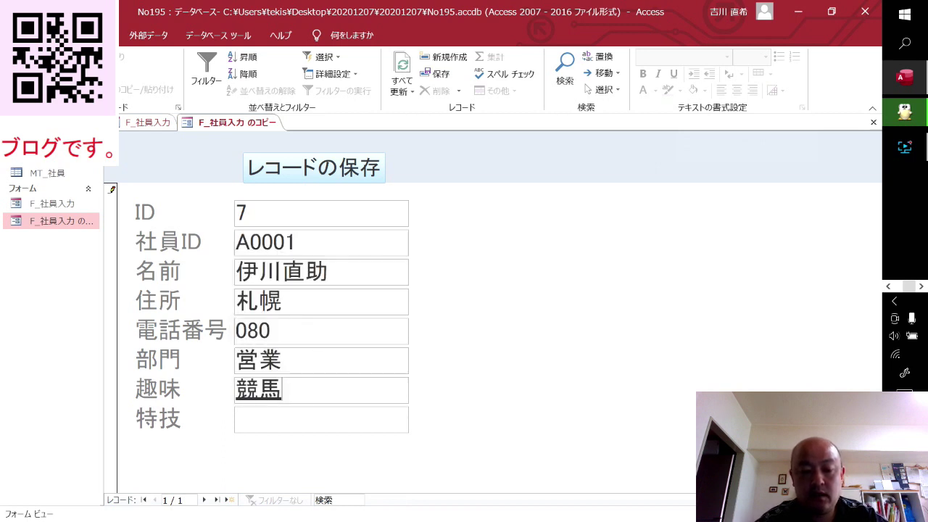
pyautogui.press('Return')
pyautogui.press('Return')
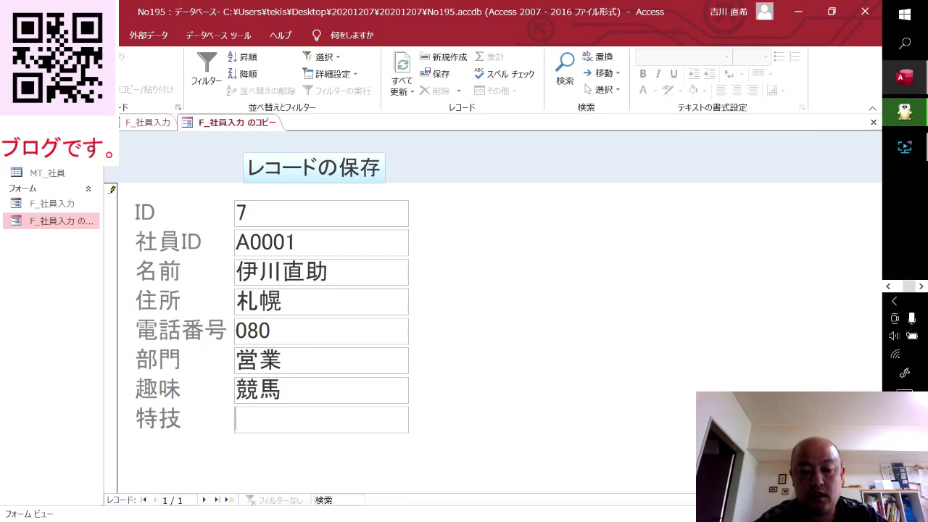
pyautogui.write('kakuto')
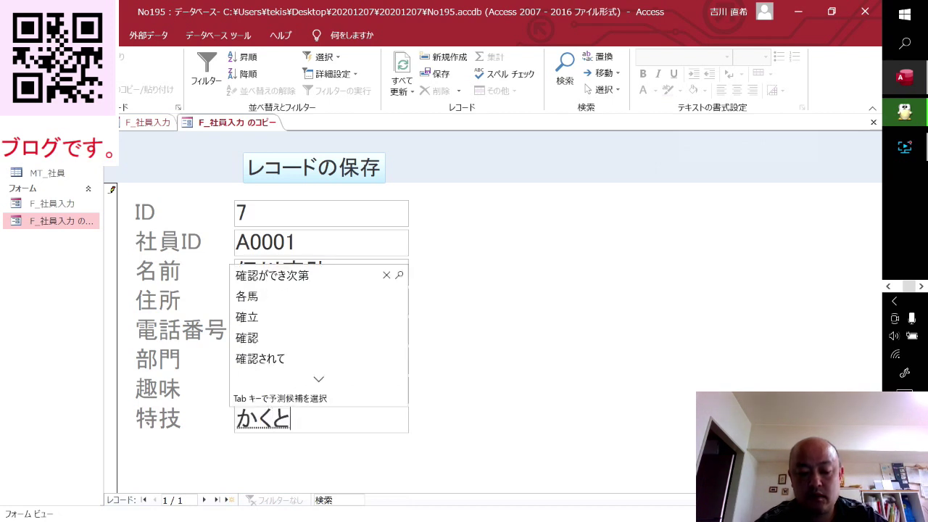
pyautogui.write('u')
pyautogui.press('Tab')
pyautogui.press('Tab')
pyautogui.press('Return')
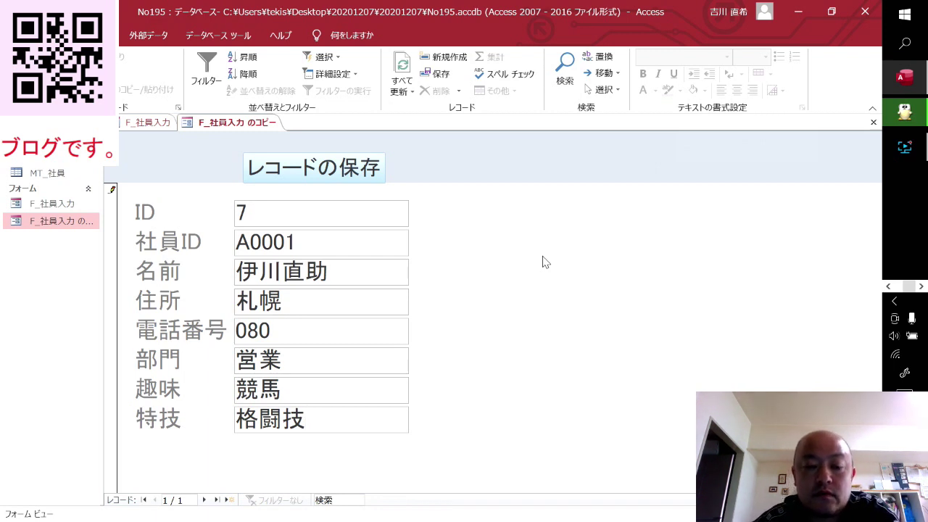
pyautogui.click(346, 179)
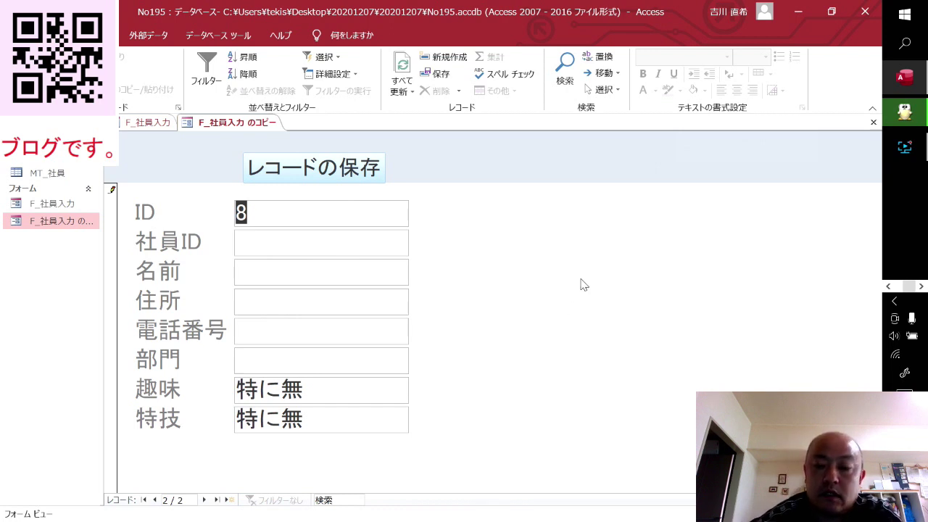
# Switch to Design view, dismissing the 社員ID warnings, saving the form and discarding record 8.
pyautogui.rightClick(584, 284)
pyautogui.click(616, 303)
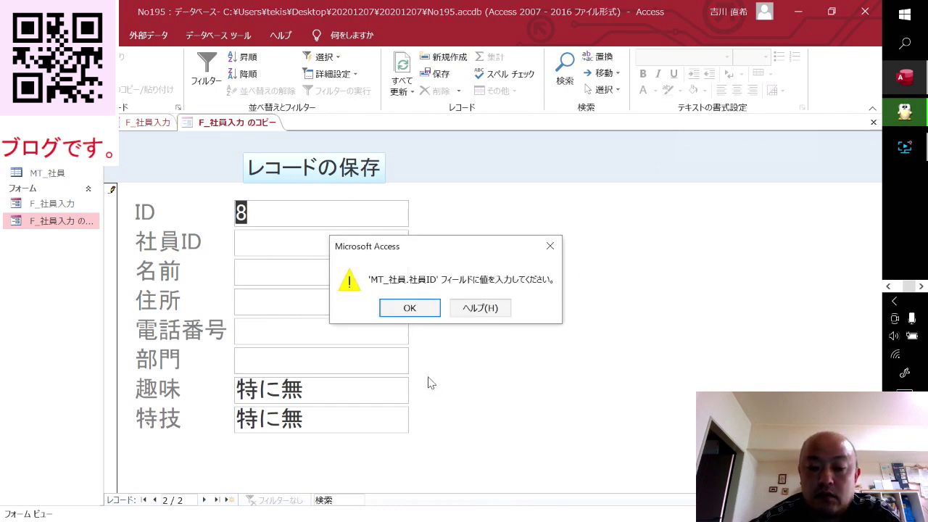
pyautogui.click(419, 314)
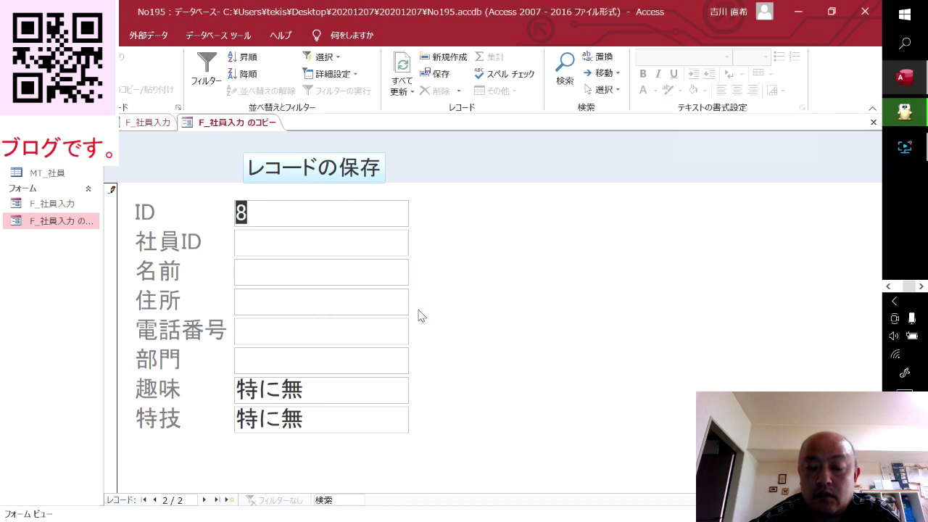
pyautogui.rightClick(594, 282)
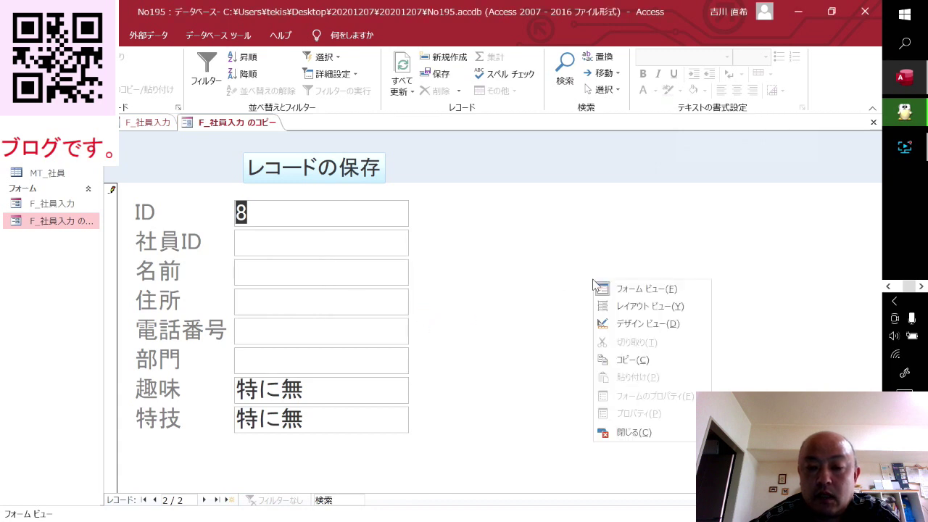
pyautogui.click(620, 324)
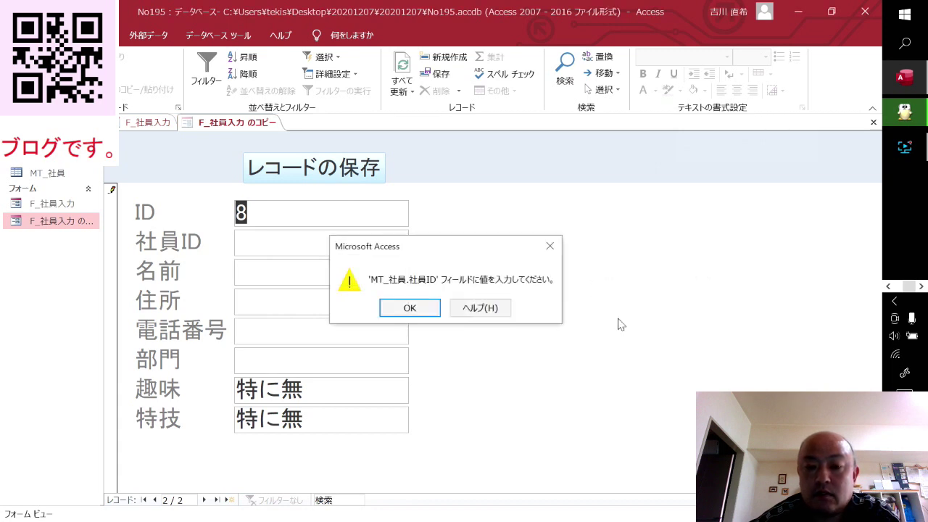
pyautogui.click(423, 312)
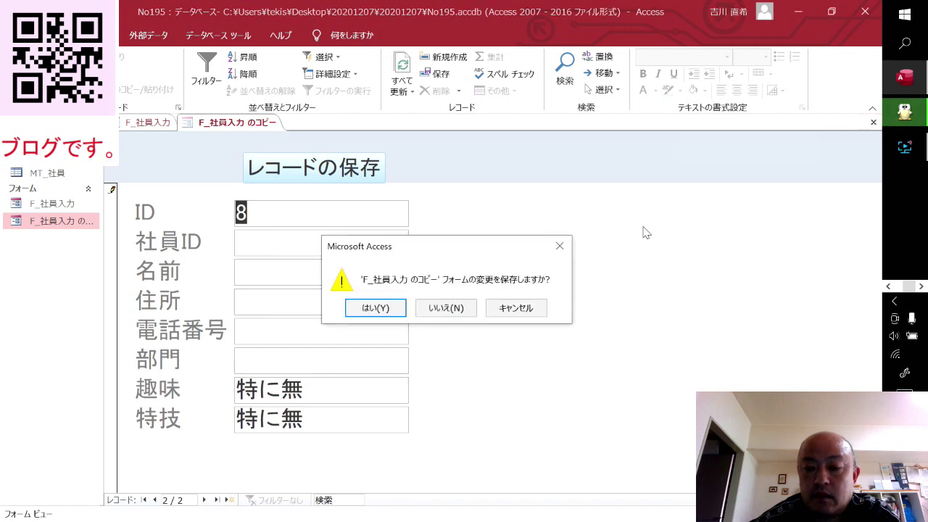
pyautogui.click(399, 307)
pyautogui.click(398, 307)
pyautogui.click(416, 324)
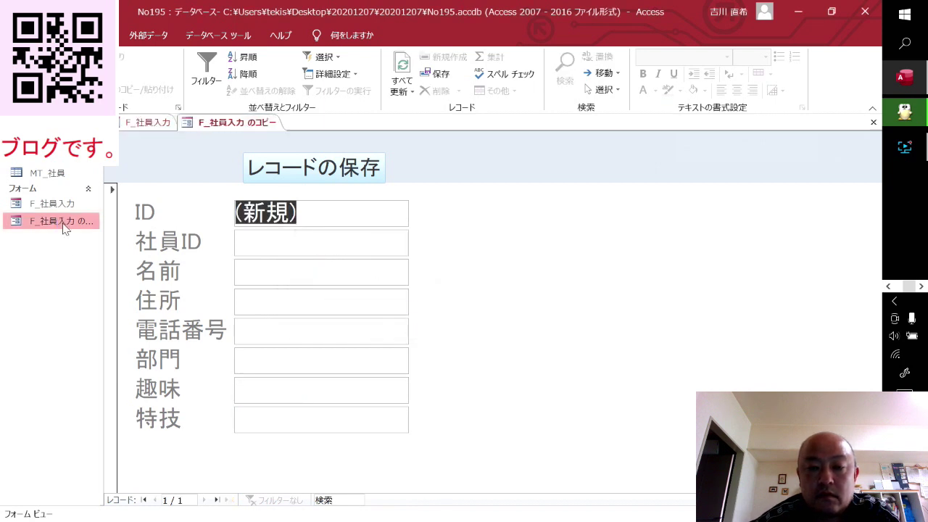
# In Layout view, inspect the 趣味 text box's default value property, then close the property sheet.
pyautogui.rightClick(560, 198)
pyautogui.click(636, 225)
pyautogui.click(343, 385)
pyautogui.doubleClick(343, 382)
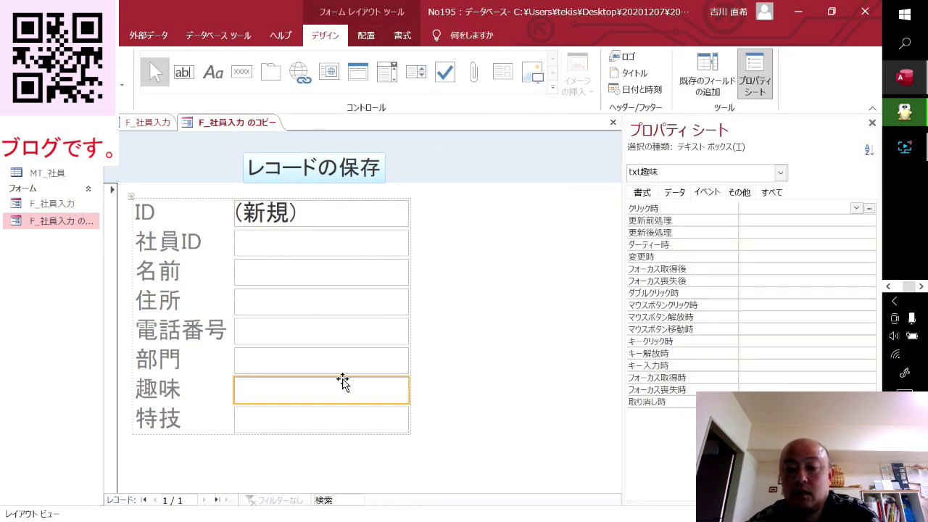
pyautogui.click(682, 192)
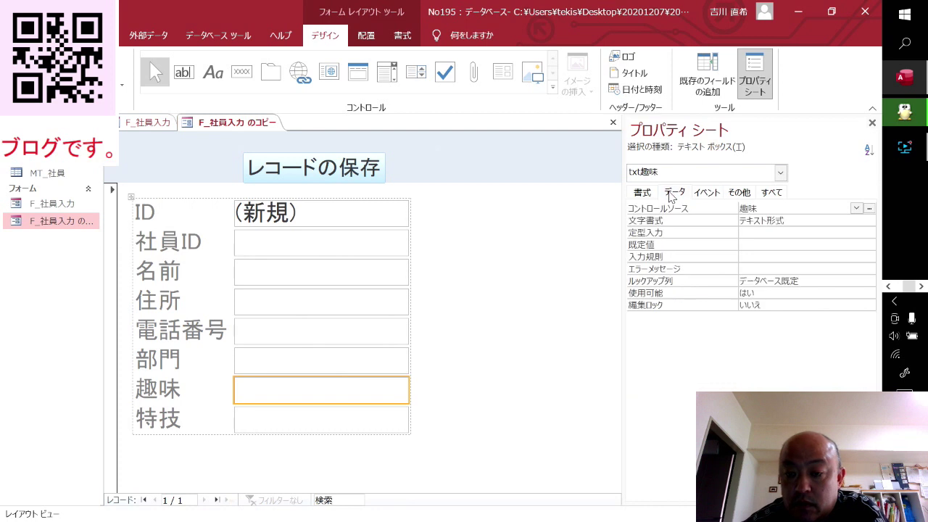
pyautogui.click(740, 245)
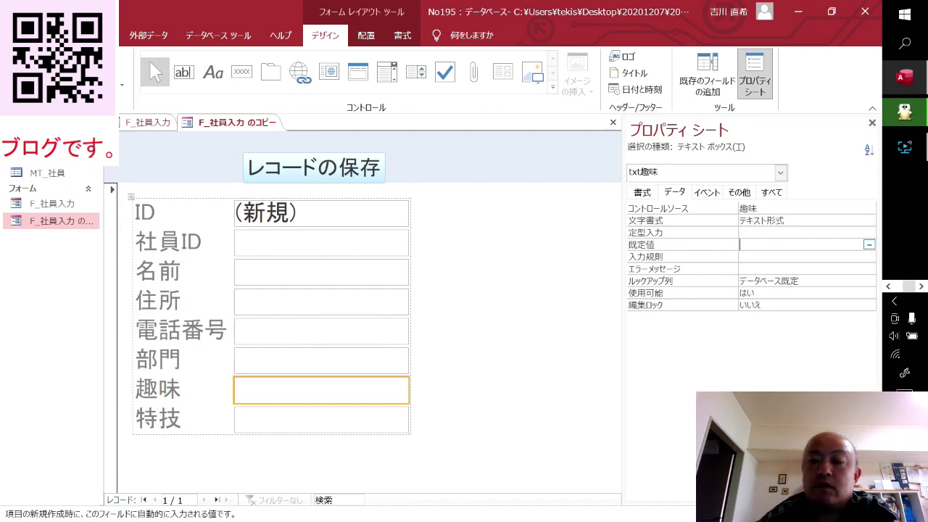
pyautogui.click(871, 124)
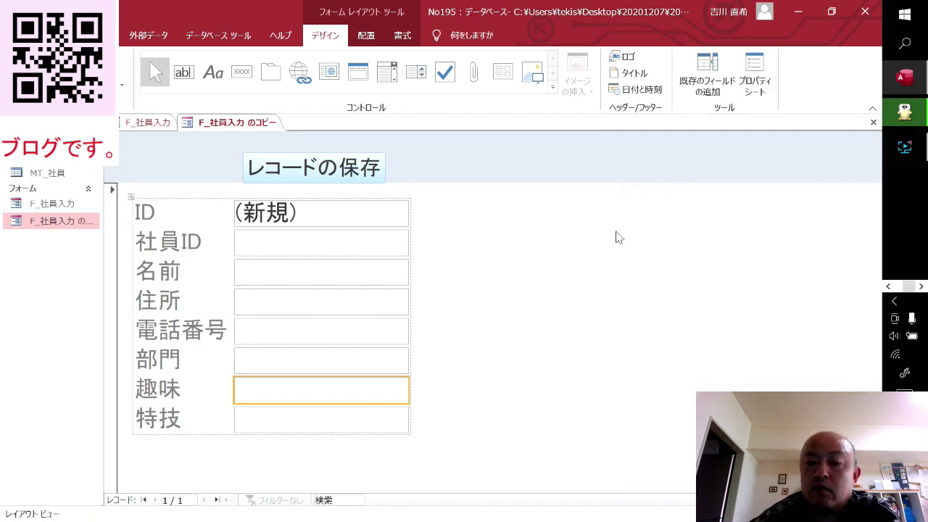
# Show the レコードの保存 button's event properties and open its click-event code.
pyautogui.rightClick(549, 240)
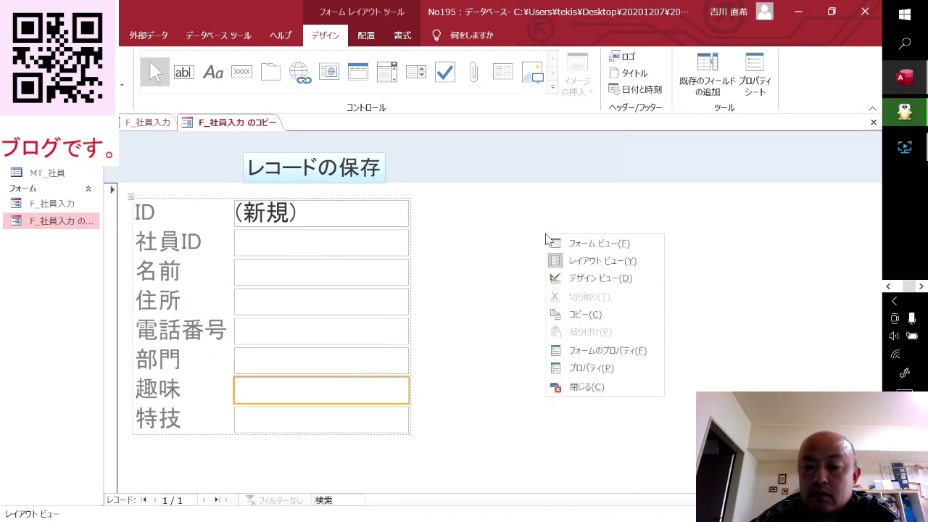
pyautogui.click(574, 264)
pyautogui.click(303, 165)
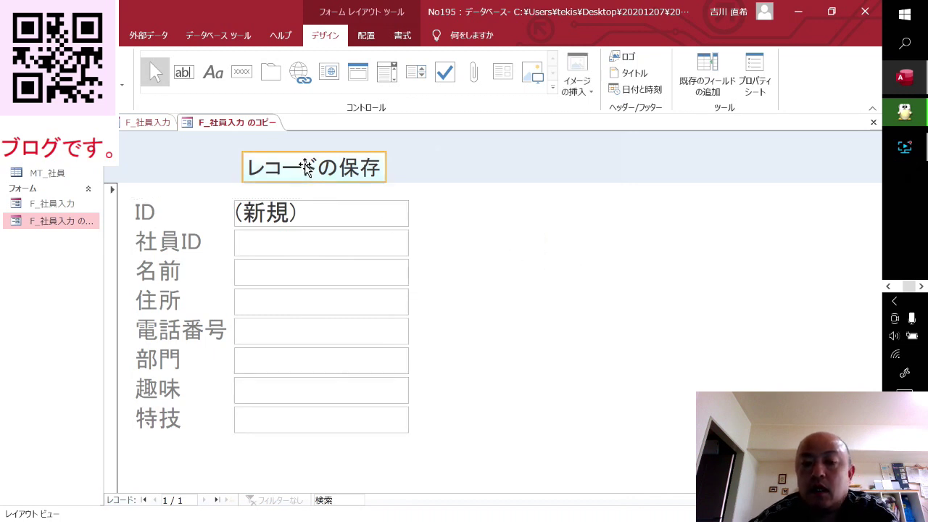
pyautogui.press('Tab')
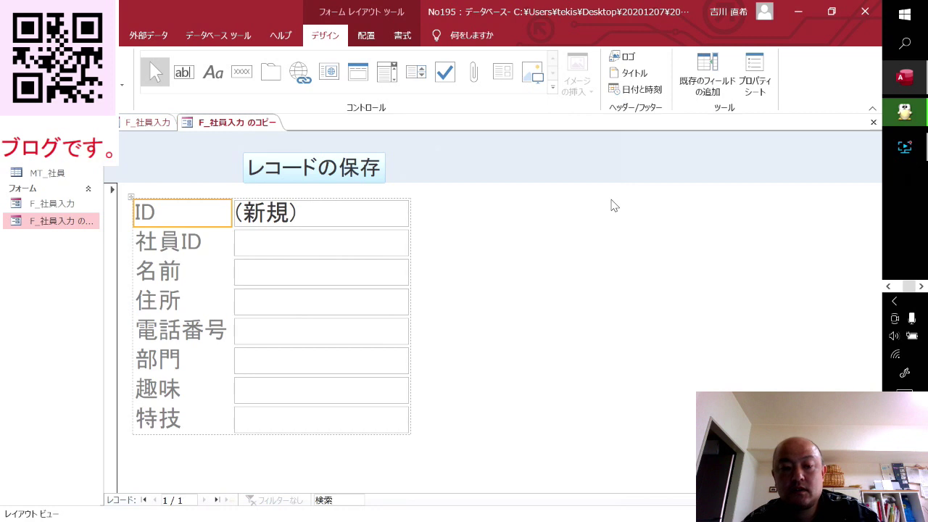
pyautogui.click(365, 166)
pyautogui.press('Tab')
pyautogui.click(364, 166)
pyautogui.press('F4')
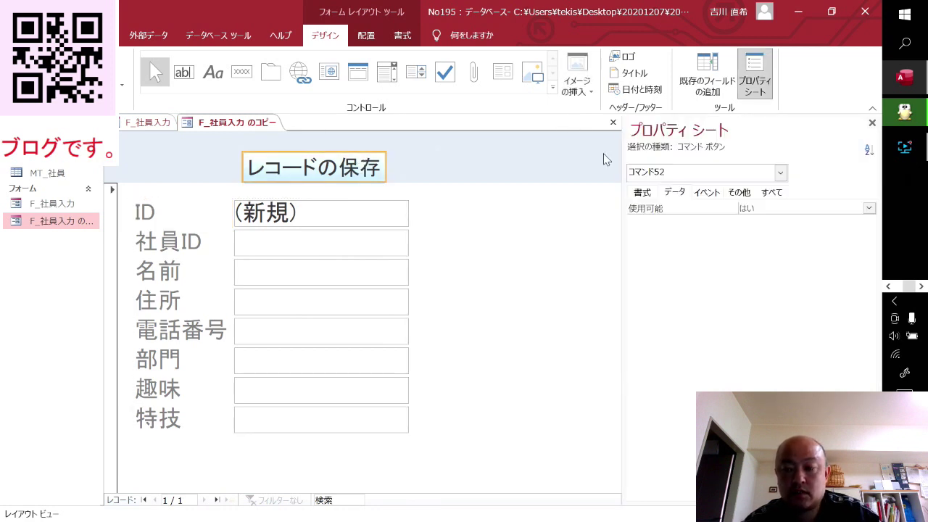
pyautogui.click(701, 193)
pyautogui.click(873, 211)
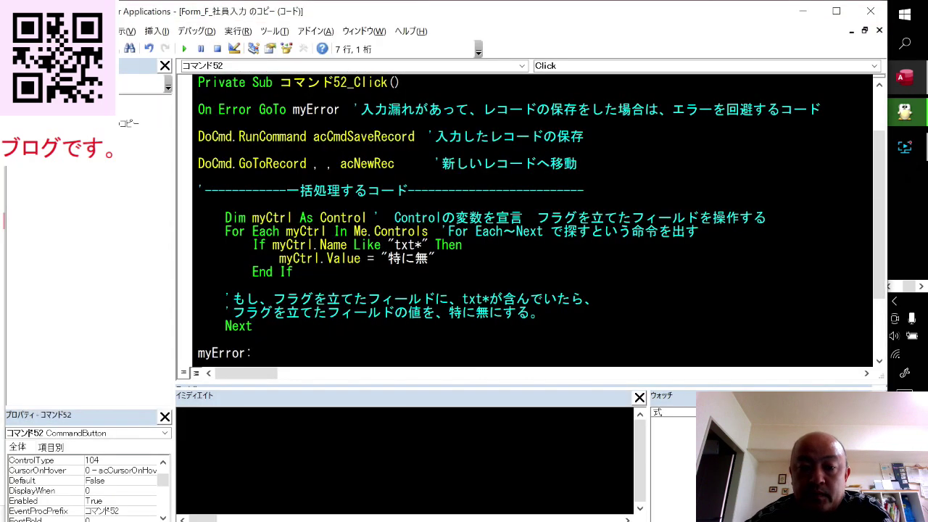
# Enlarge the code pane and read through the コマンド52_Click procedure to the module's end.
pyautogui.moveTo(346, 389); pyautogui.dragTo(326, 495)
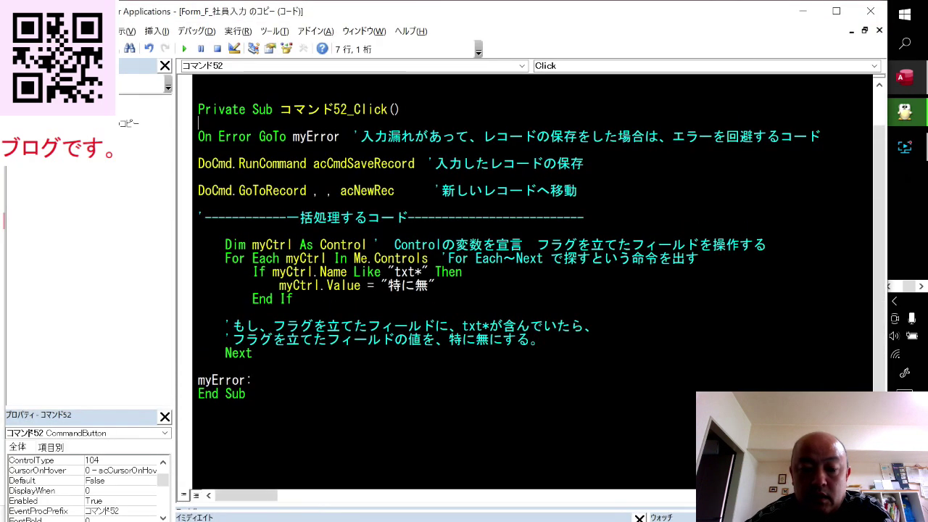
pyautogui.moveTo(175, 321); pyautogui.dragTo(53, 330)
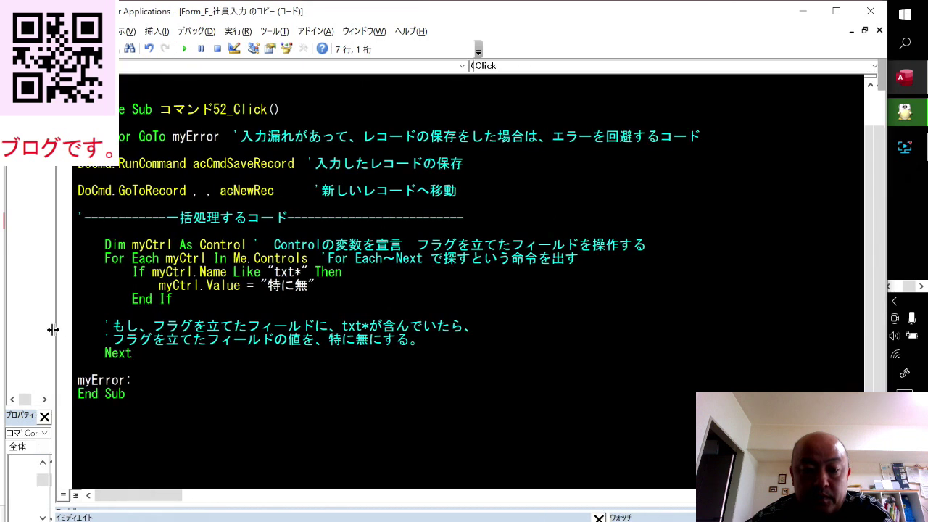
pyautogui.scroll(1, 435, 290)
pyautogui.scroll(-1, 435, 290)
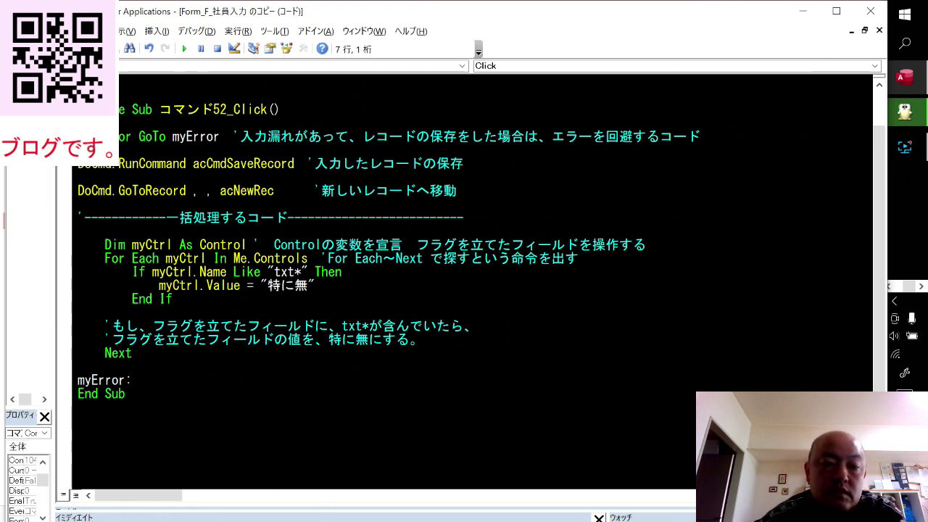
pyautogui.click(172, 137)
pyautogui.click(84, 380)
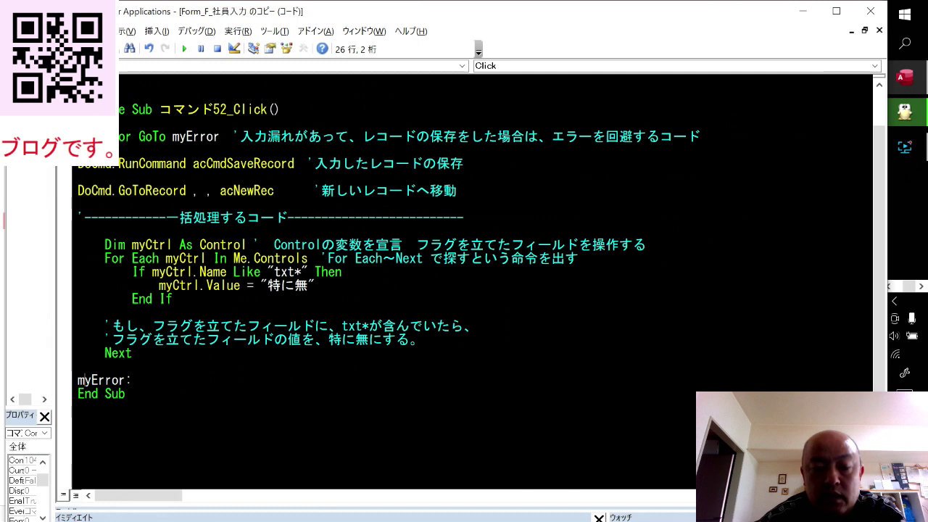
pyautogui.click(174, 298)
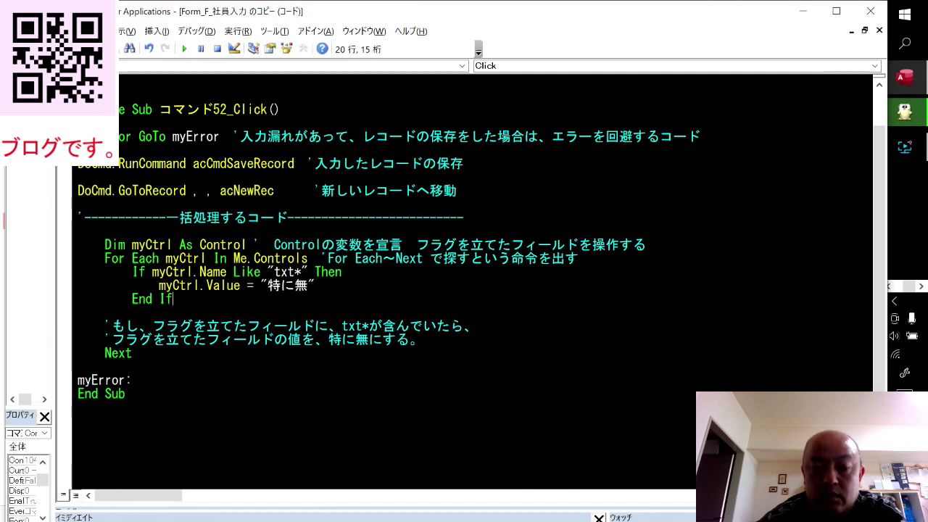
pyautogui.hotkey('ctrl', 'End')
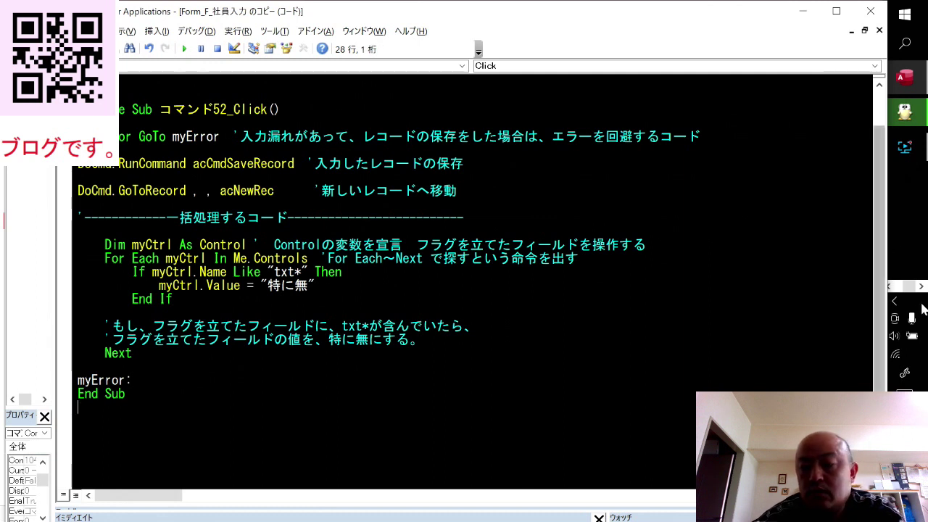
# Switch to the No47.xlsm workbook in Excel.
pyautogui.click(911, 289)
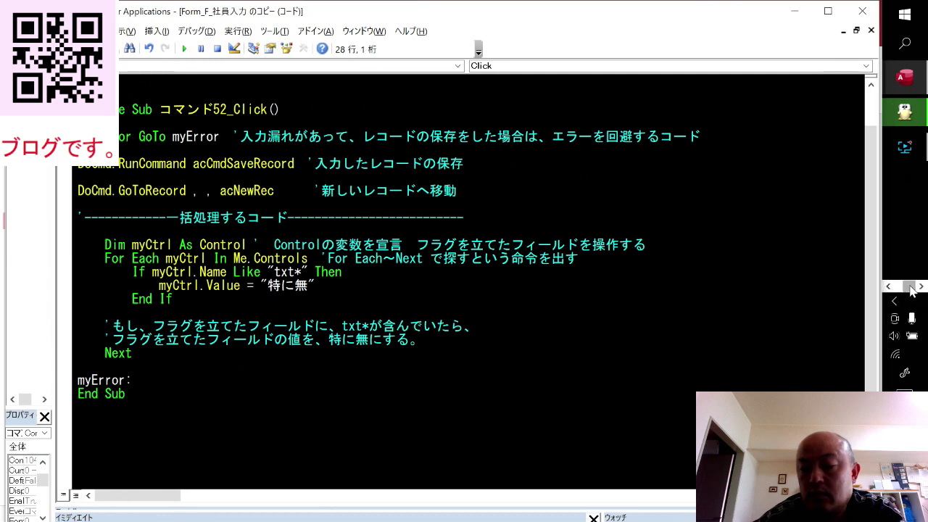
pyautogui.moveTo(912, 289); pyautogui.dragTo(892, 289)
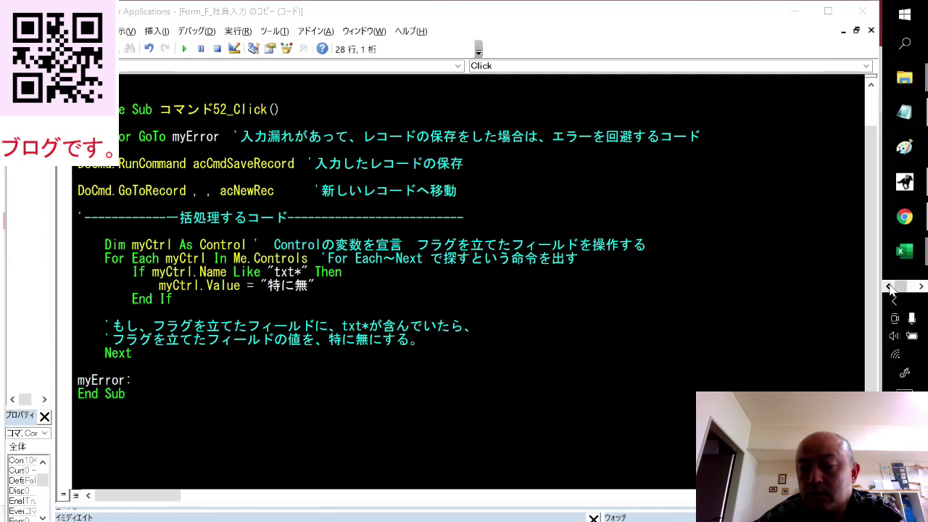
pyautogui.moveTo(904, 251)
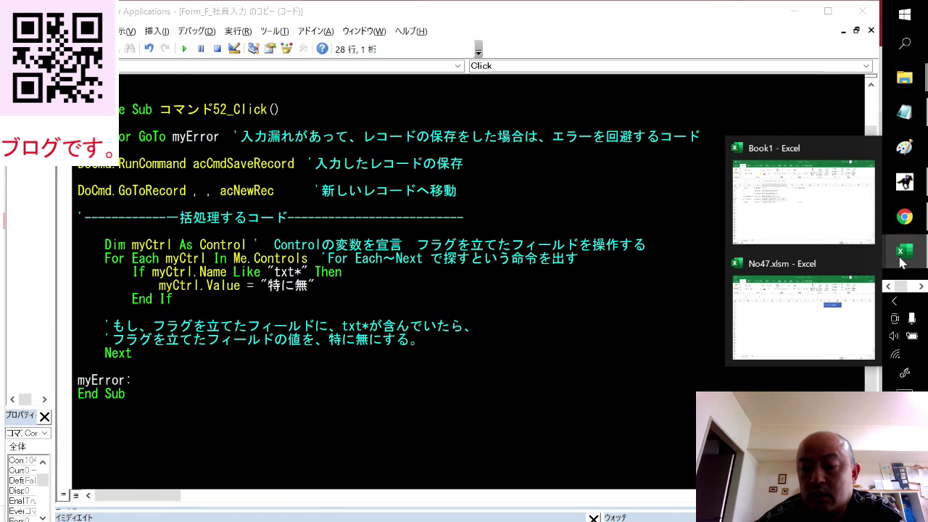
pyautogui.click(798, 319)
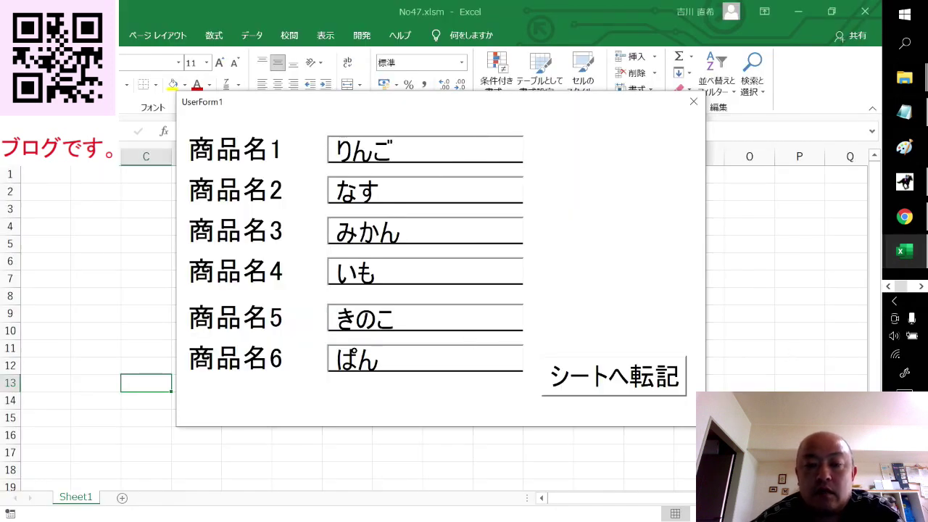
# Transfer the six product names onto Sheet1 from UserForm1, then close the form.
pyautogui.moveTo(457, 103); pyautogui.dragTo(539, 92)
pyautogui.click(720, 379)
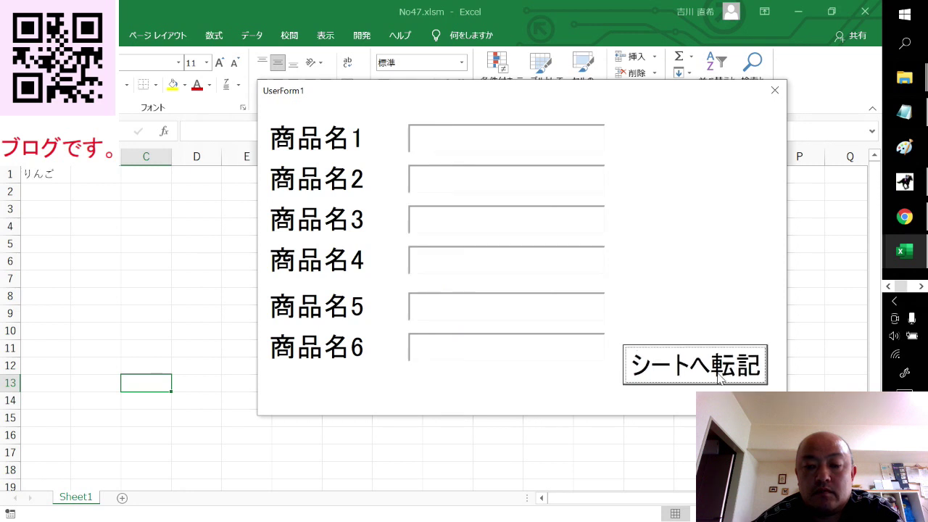
pyautogui.click(774, 90)
# Open the Visual Basic editor and view the Sheet1 code and UserForm1 design.
pyautogui.click(359, 35)
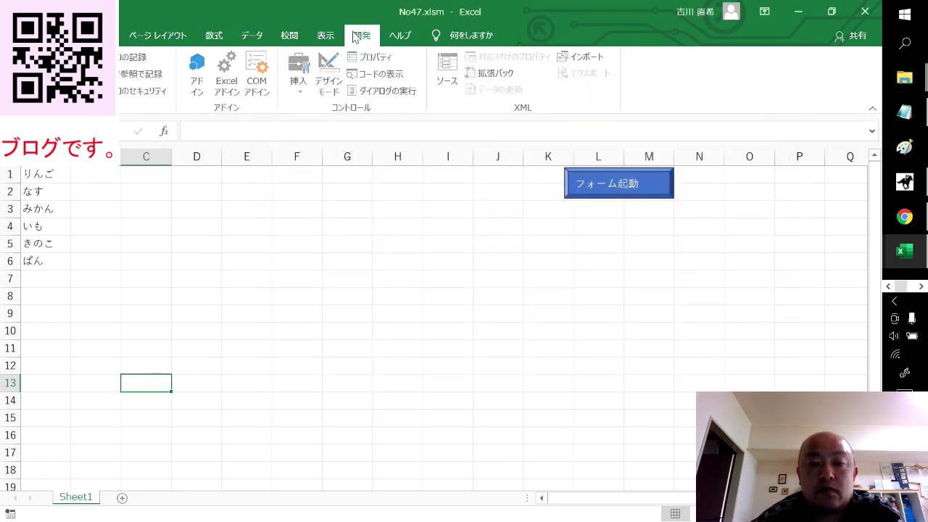
pyautogui.click(29, 73)
pyautogui.doubleClick(51, 163)
pyautogui.doubleClick(49, 174)
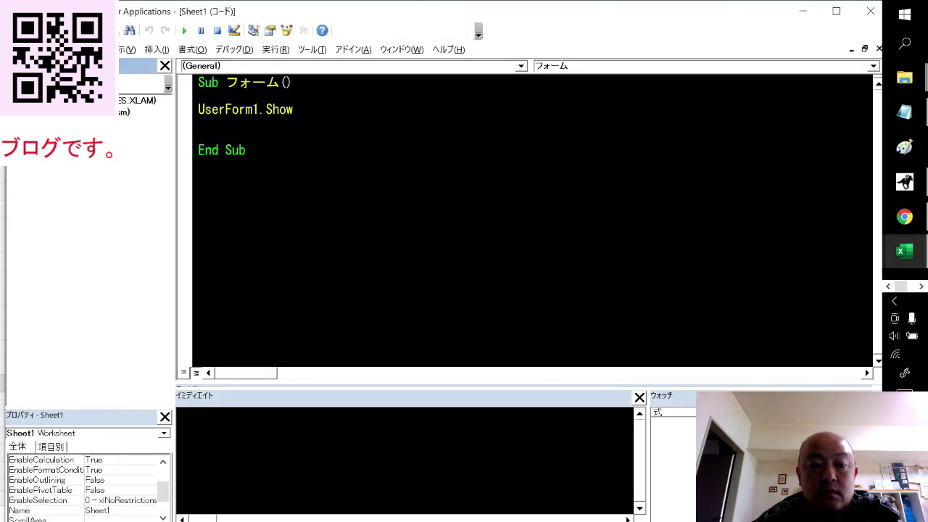
# In CommandButton1_Click, add a 'TextBox1 comment below For i = 1 To 6, then close the editor.
pyautogui.doubleClick(612, 351)
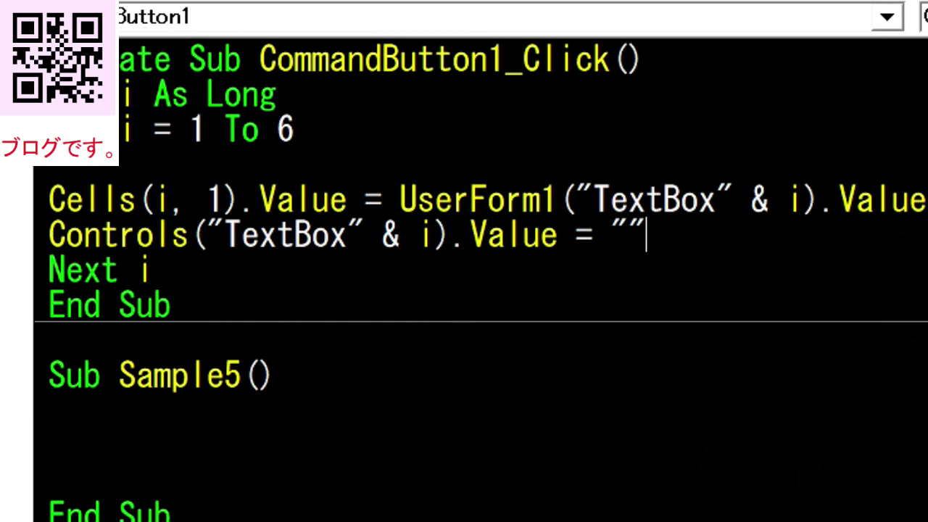
pyautogui.click(348, 234)
pyautogui.press('Return')
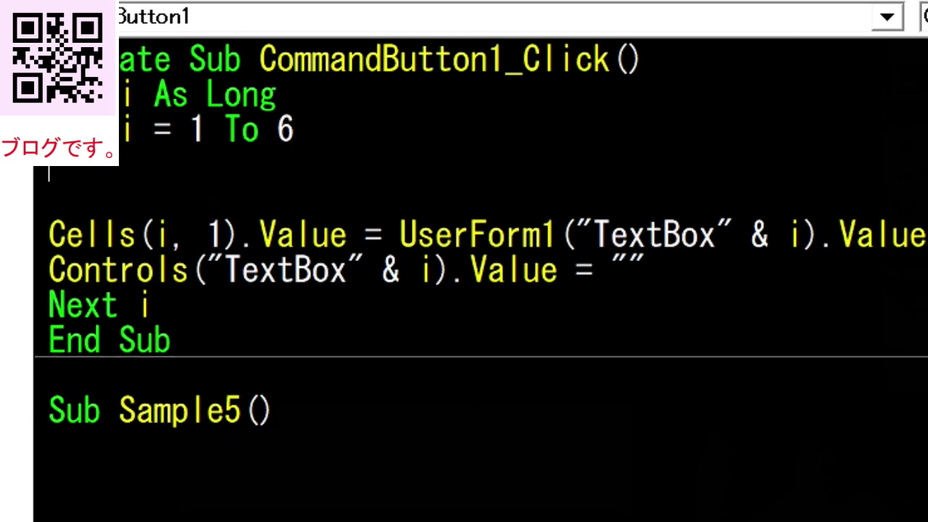
pyautogui.write('TextBox1')
pyautogui.click(84, 508)
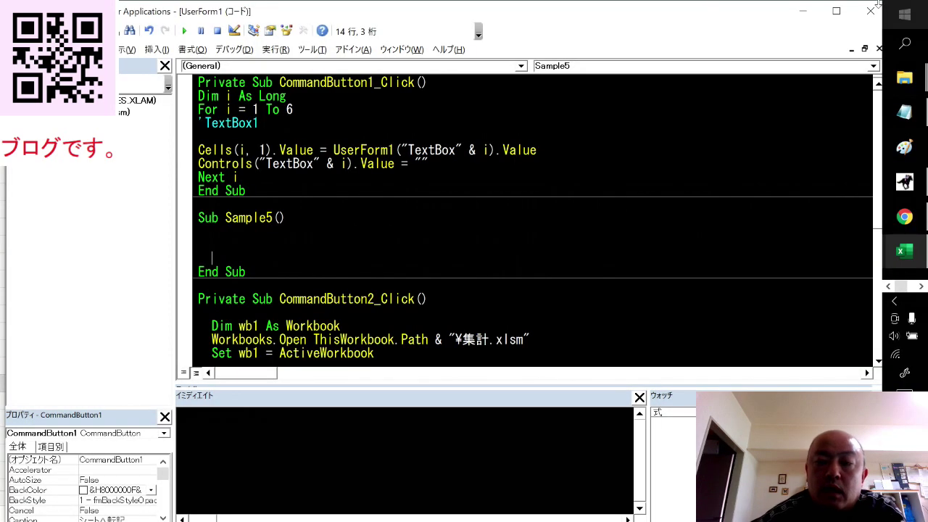
pyautogui.click(871, 11)
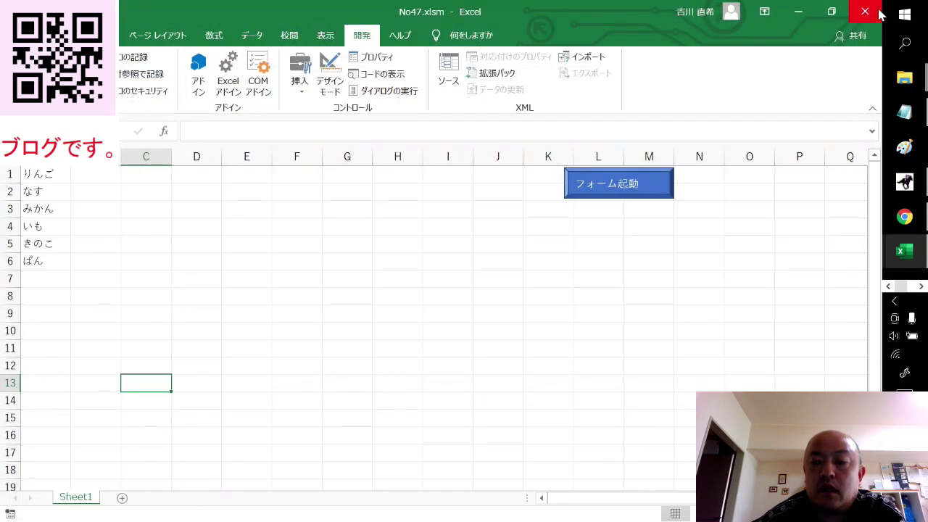
# Close No47.xlsm without saving and select the 趣味 text box in the Access form.
pyautogui.click(865, 11)
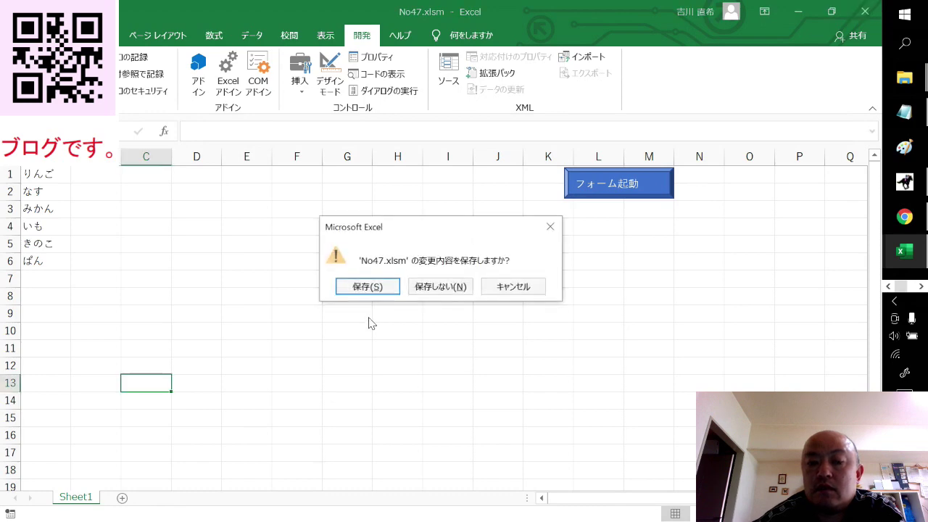
pyautogui.click(455, 287)
pyautogui.click(78, 230)
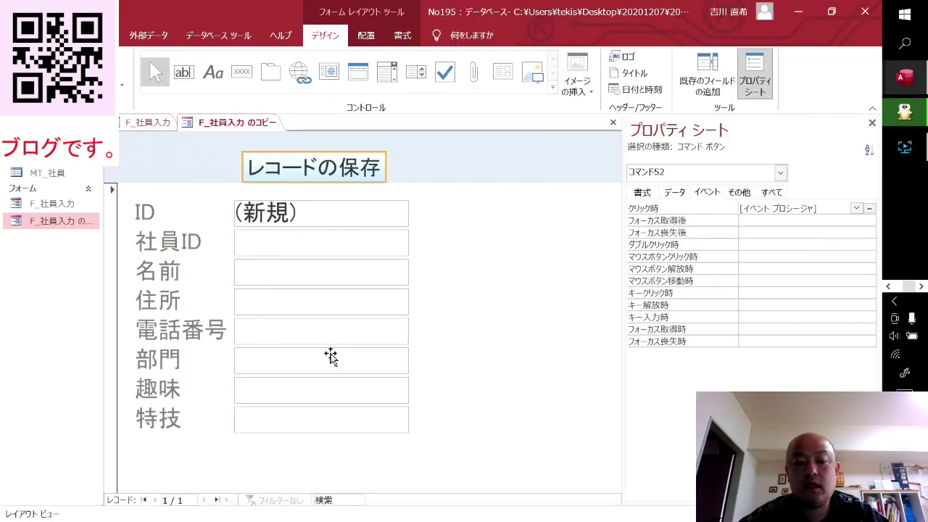
pyautogui.click(321, 389)
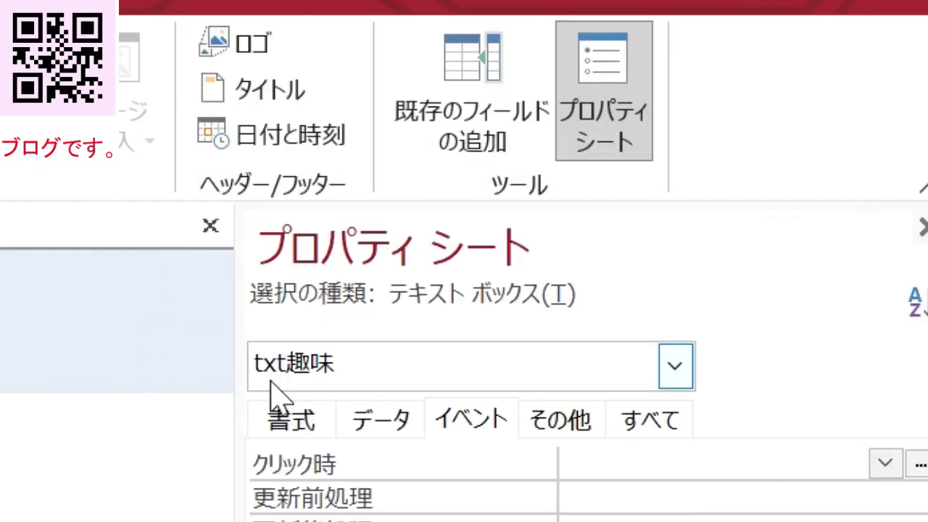
# Check the txt特技 text box, view the save button's VBA, then bring up the keiyu.xyz article.
pyautogui.press('Tab')
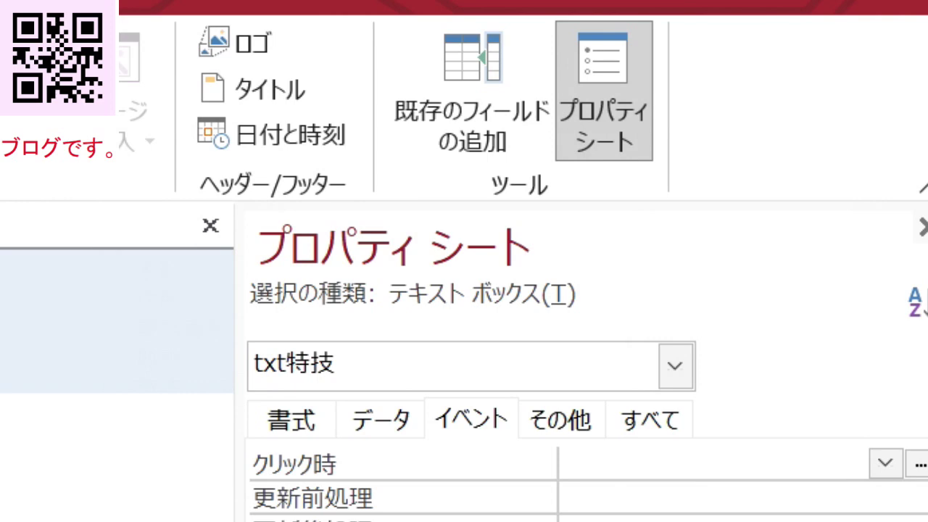
pyautogui.hotkey('alt', 'F11')
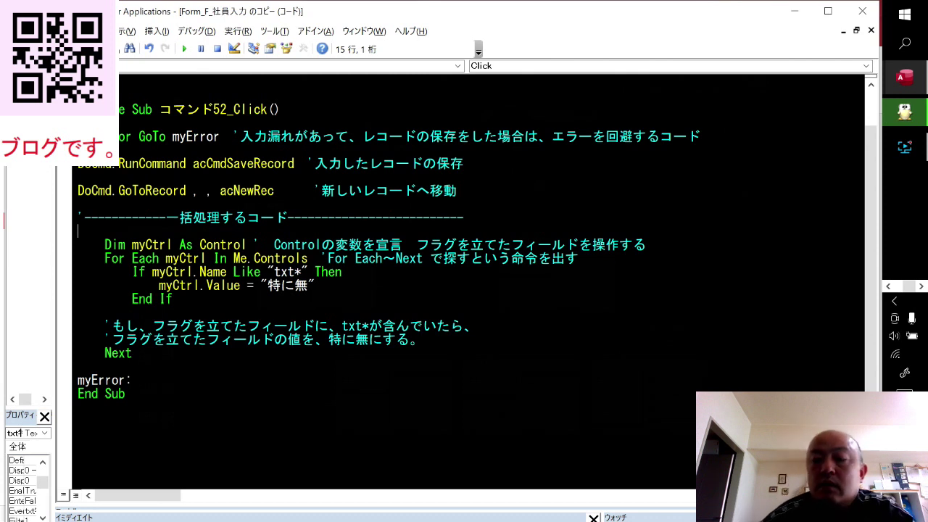
pyautogui.click(891, 296)
pyautogui.click(904, 217)
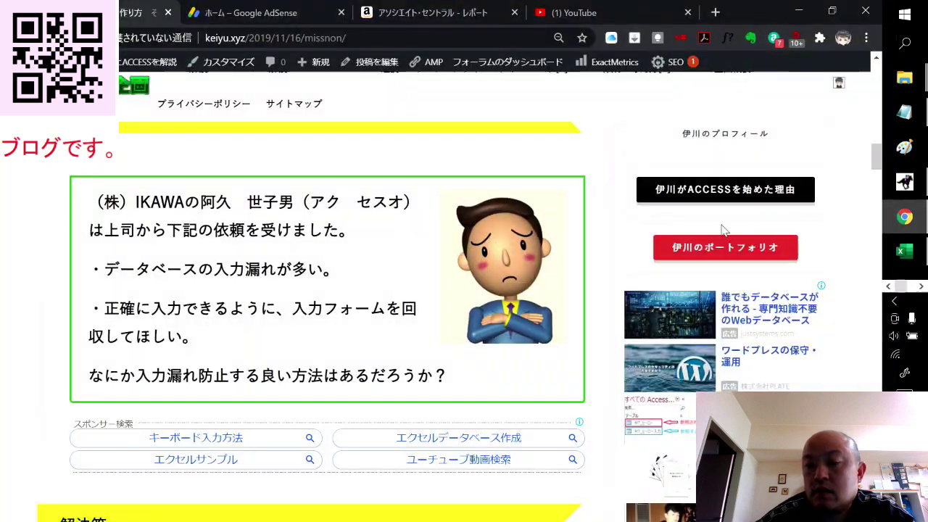
# Scroll the keiyu.xyz article to the Form_BeforeUpdate example that cancels saving when メーカー is blank.
pyautogui.scroll(3, 206, 288)
pyautogui.scroll(3, 206, 287)
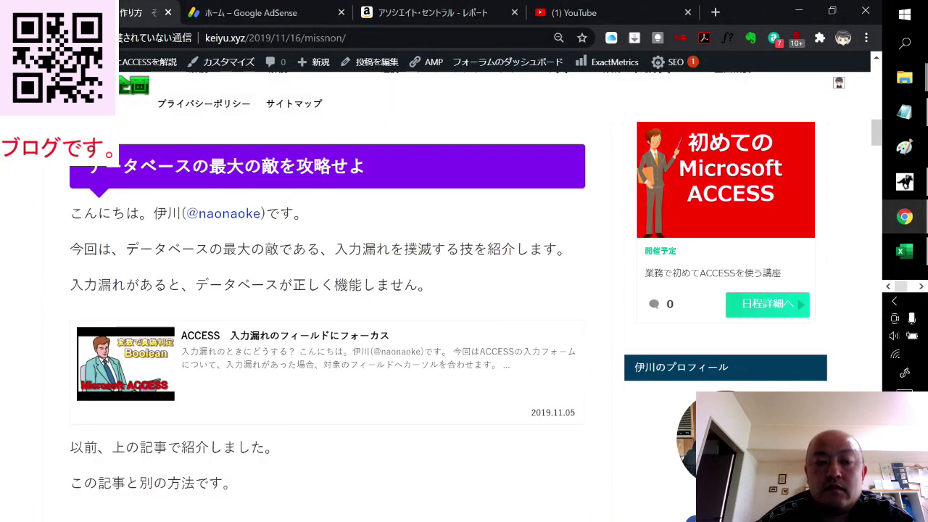
pyautogui.scroll(1, 206, 288)
pyautogui.scroll(3, 205, 289)
pyautogui.scroll(4, 205, 288)
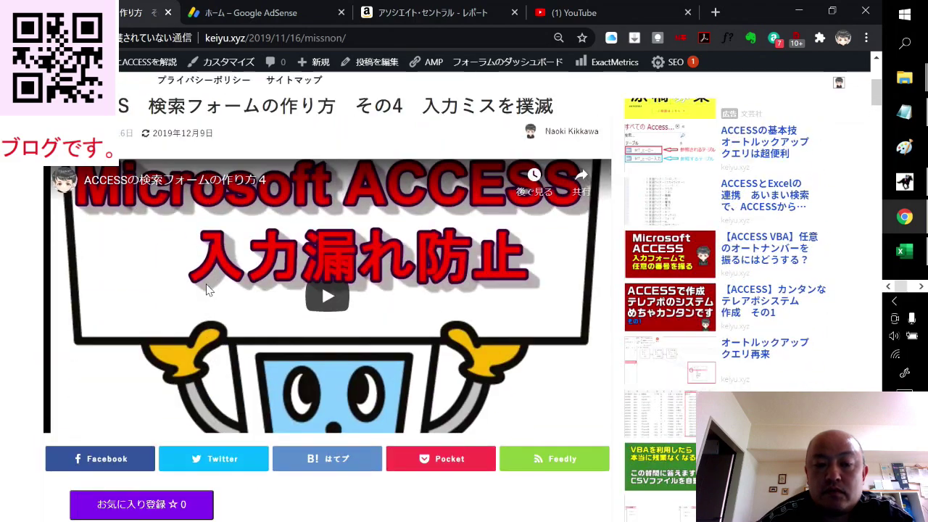
pyautogui.scroll(-4, 206, 289)
pyautogui.scroll(-6, 206, 289)
pyautogui.scroll(-3, 206, 289)
pyautogui.scroll(-5, 206, 288)
pyautogui.scroll(-5, 206, 289)
pyautogui.scroll(-5, 206, 288)
pyautogui.scroll(-4, 206, 288)
pyautogui.scroll(-4, 205, 289)
pyautogui.scroll(-3, 205, 289)
pyautogui.scroll(-4, 206, 289)
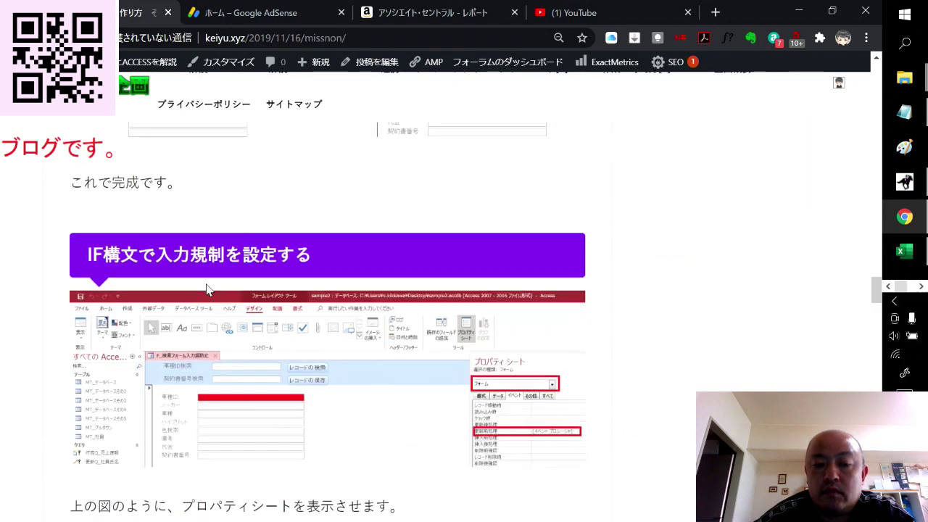
pyautogui.scroll(-4, 206, 289)
pyautogui.scroll(1, 206, 289)
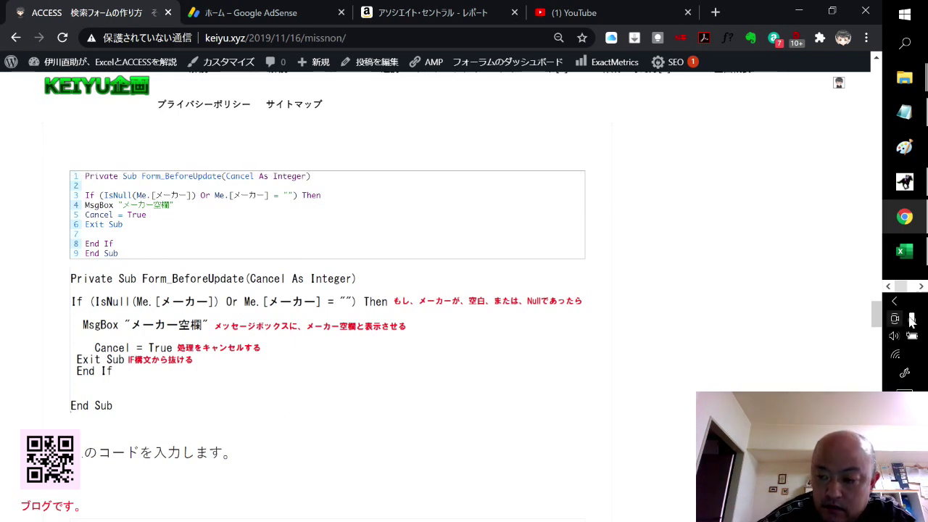
pyautogui.click(921, 286)
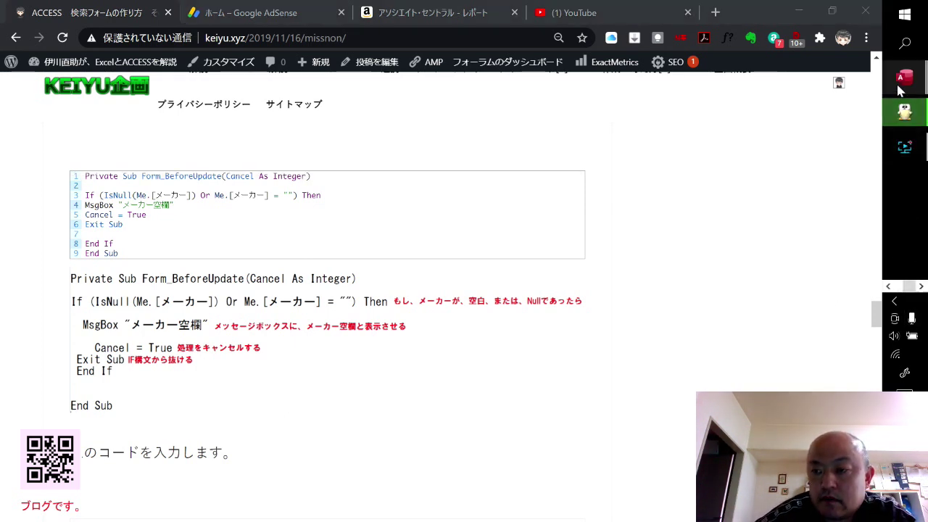
# Close the Property Sheet and the copy form, confirming the save prompt.
pyautogui.moveTo(904, 77)
pyautogui.click(821, 76)
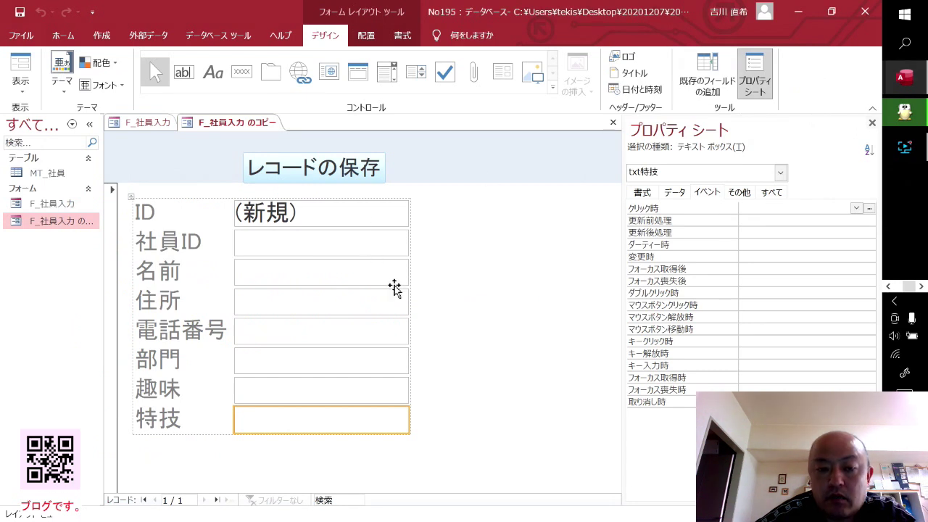
pyautogui.click(873, 122)
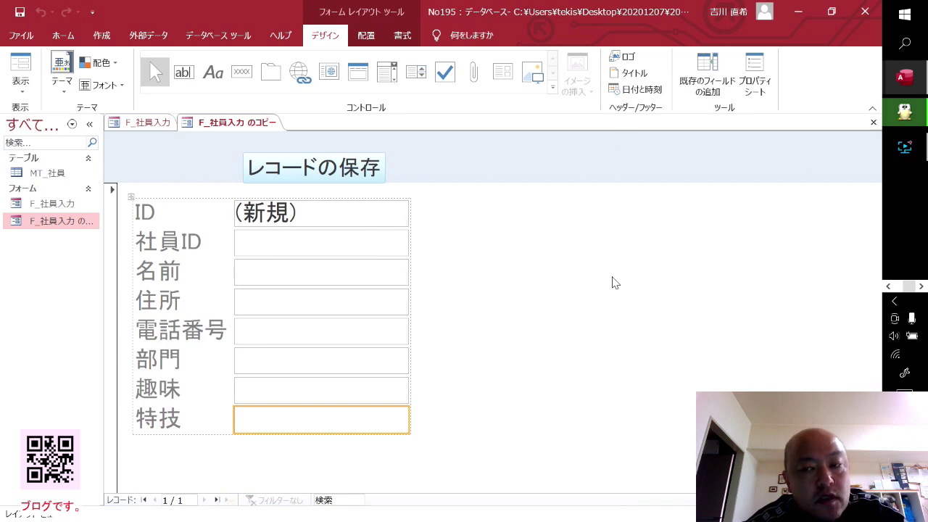
pyautogui.click(873, 122)
pyautogui.press('Return')
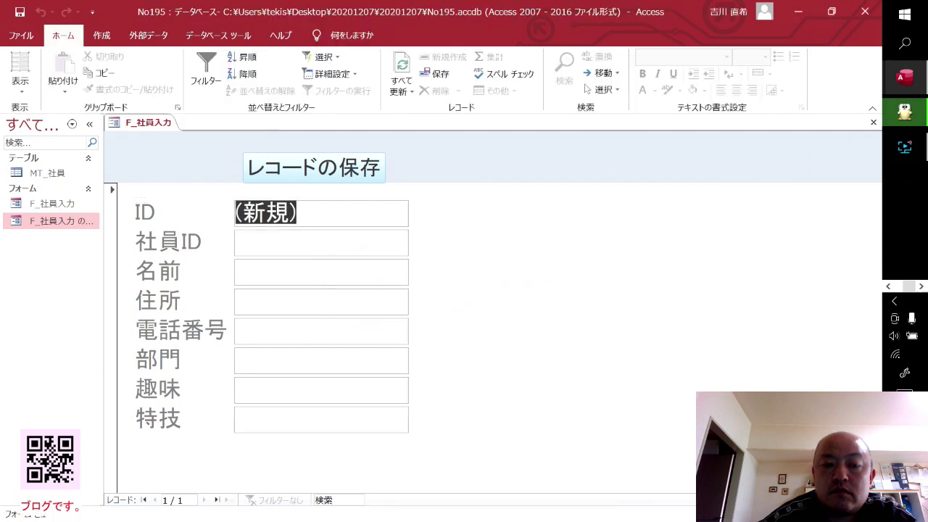
# Enter A2222 as the 社員ID and try saving, dismissing the missing-input warning.
pyautogui.press('Tab')
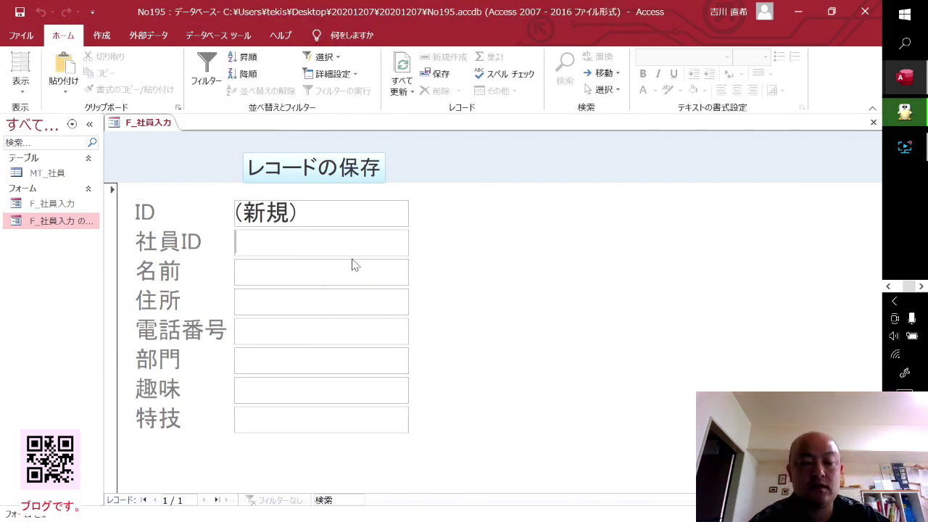
pyautogui.write('A')
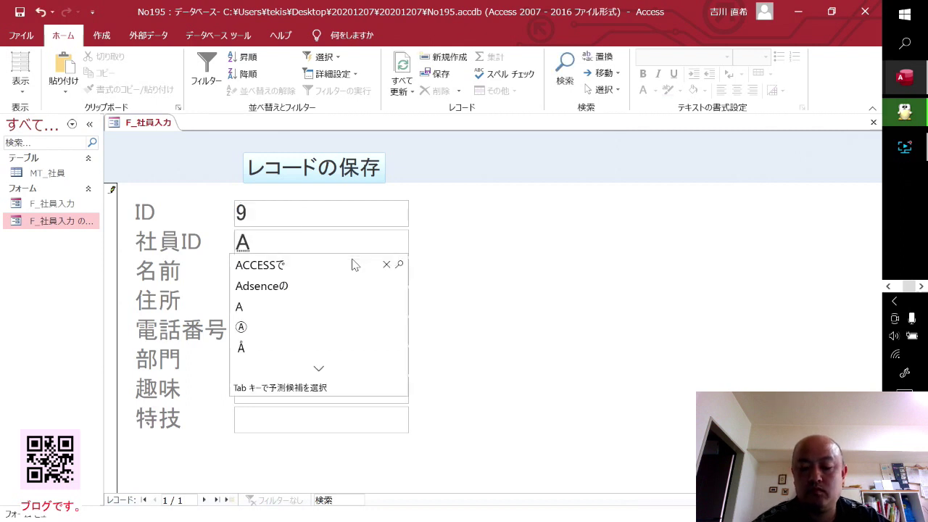
pyautogui.press('Return')
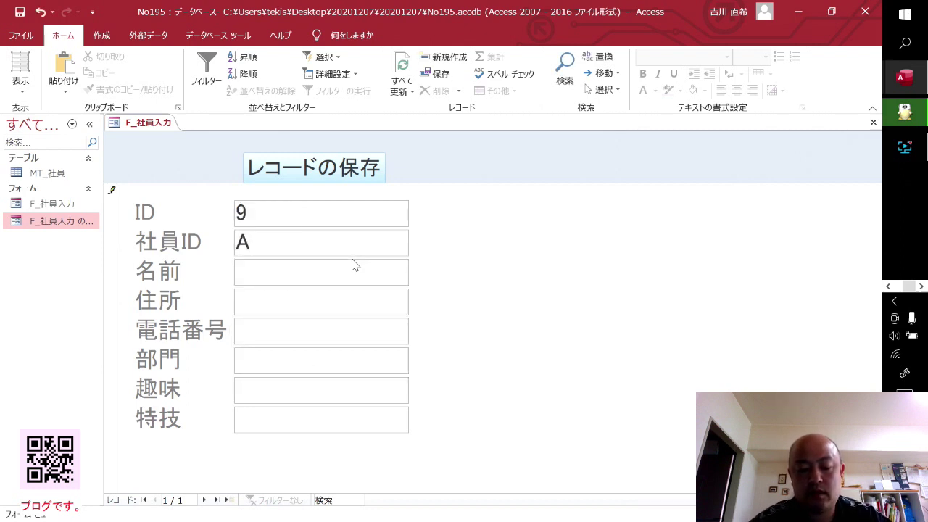
pyautogui.write('2222')
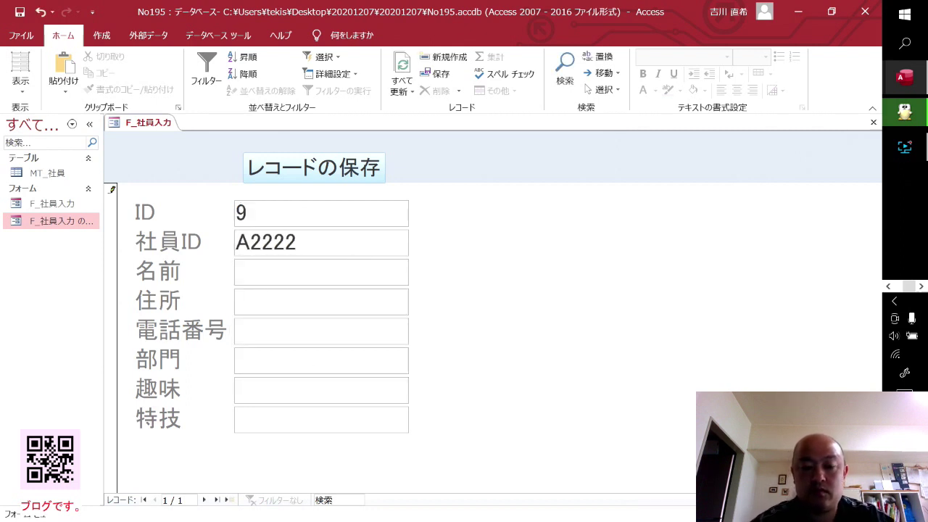
pyautogui.click(348, 173)
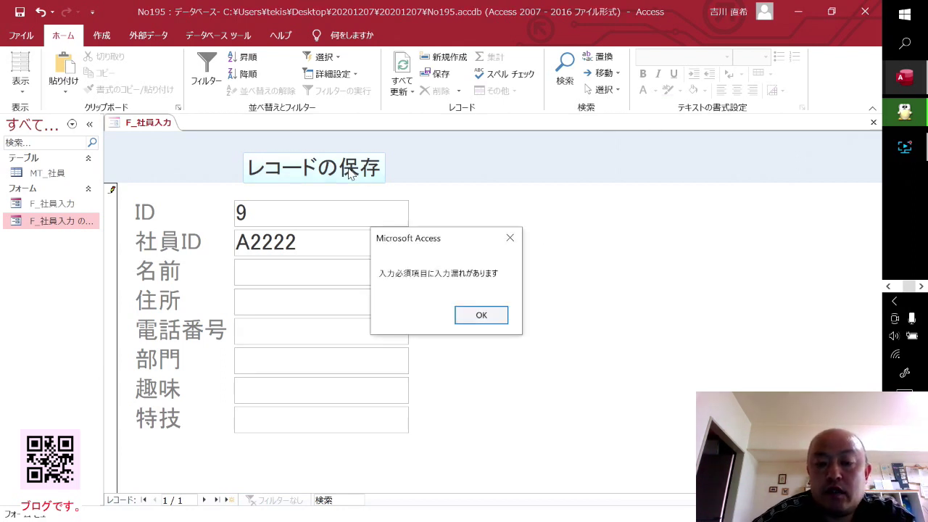
pyautogui.click(479, 314)
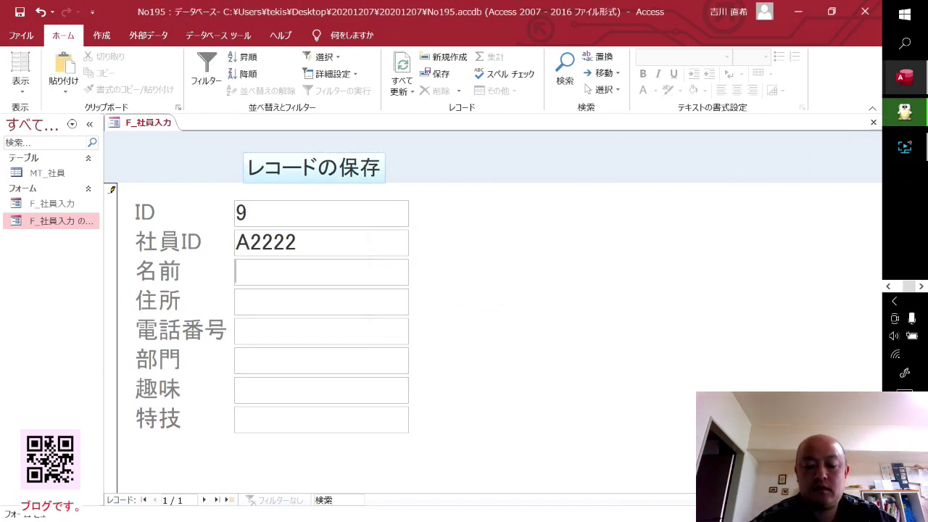
# Enter the employee's name in the 名前 field.
pyautogui.write('な')
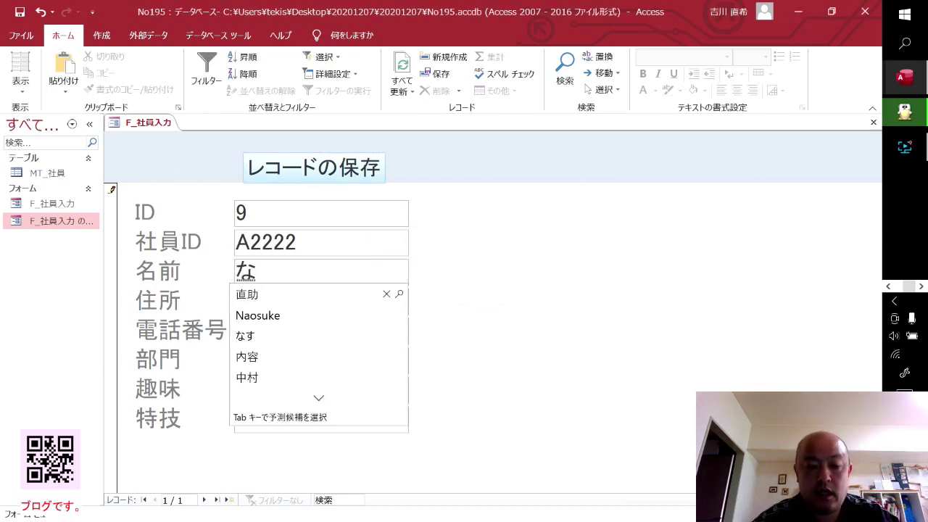
pyautogui.press('BackSpace')
pyautogui.write('い')
pyautogui.press('Tab')
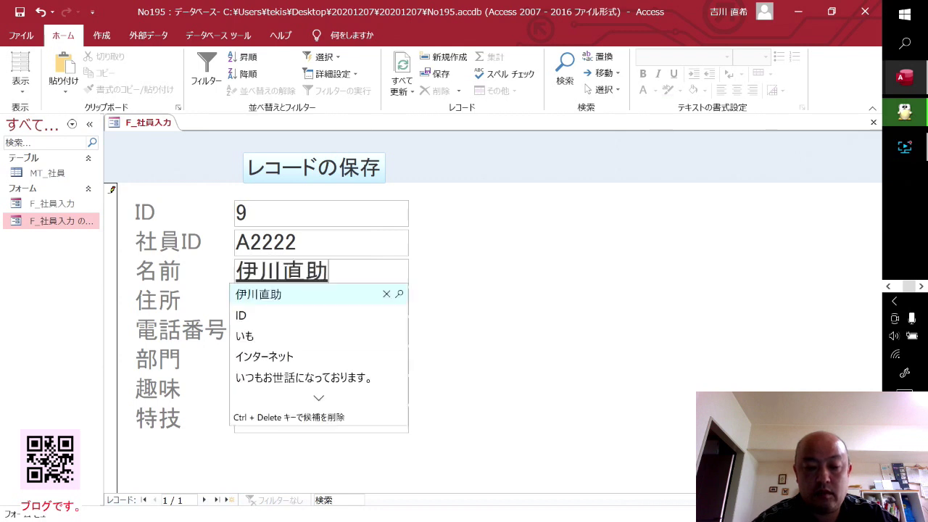
pyautogui.press('Return')
pyautogui.press('BackSpace')
pyautogui.write('こ')
pyautogui.press('space')
pyautogui.press('space')
pyautogui.press('space')
pyautogui.press('Return')
pyautogui.press('Return')
# Try saving with 住所 still empty and dismiss the missing-input warning.
pyautogui.write('ほ')
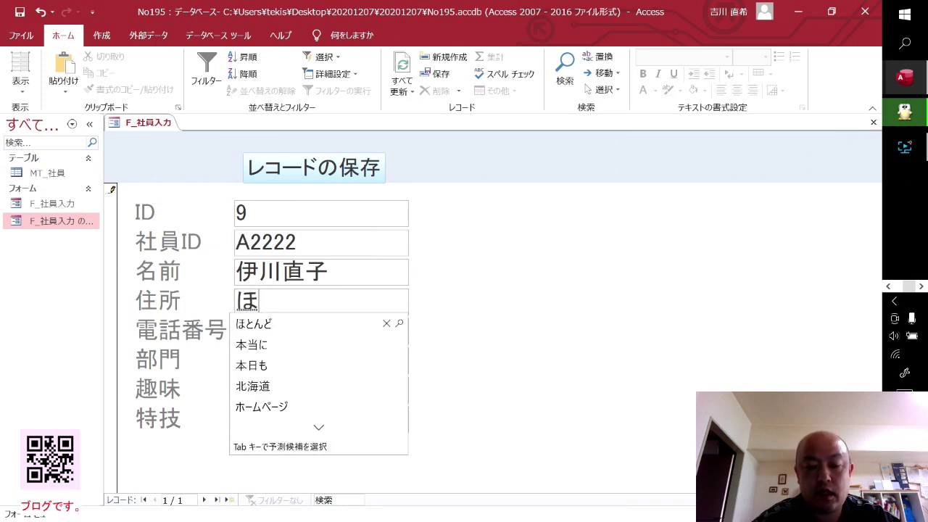
pyautogui.press('BackSpace')
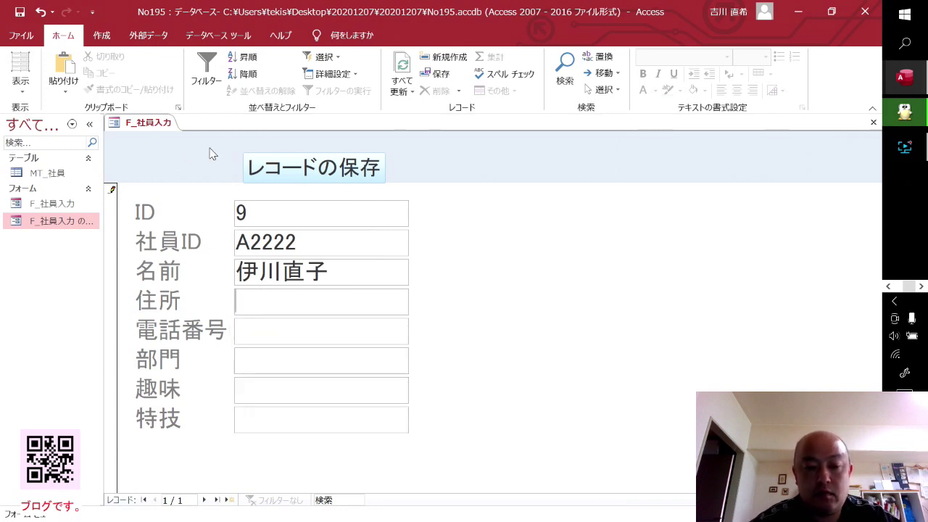
pyautogui.click(364, 176)
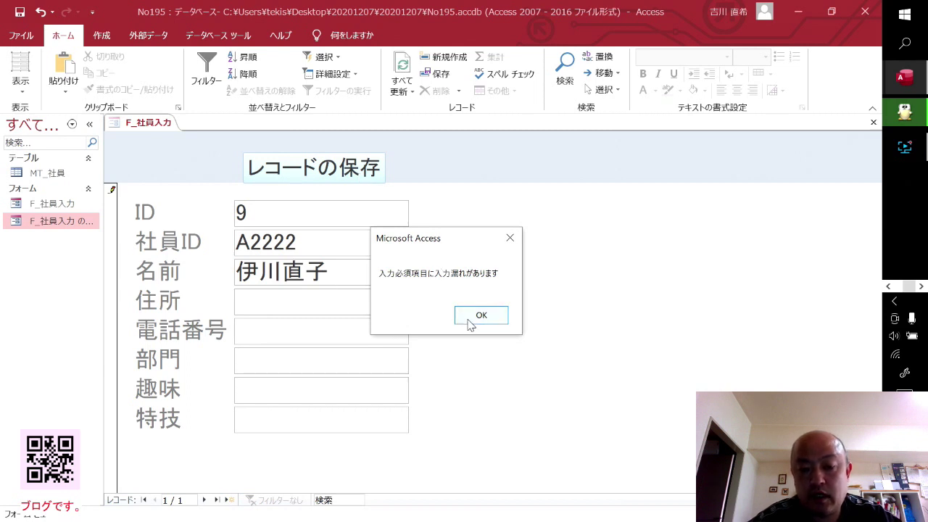
pyautogui.click(468, 324)
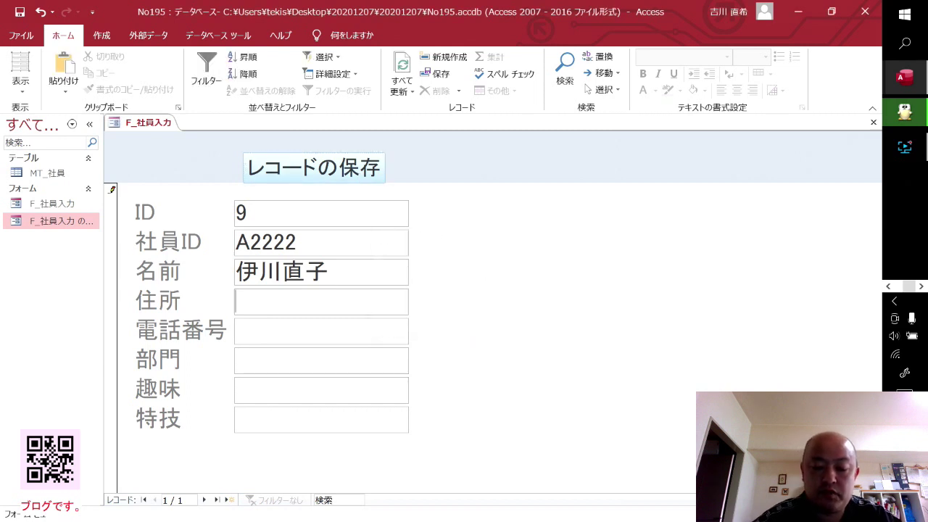
# Enter 北海道 in the 住所 field, correcting the wrong conversions.
pyautogui.write('hoka')
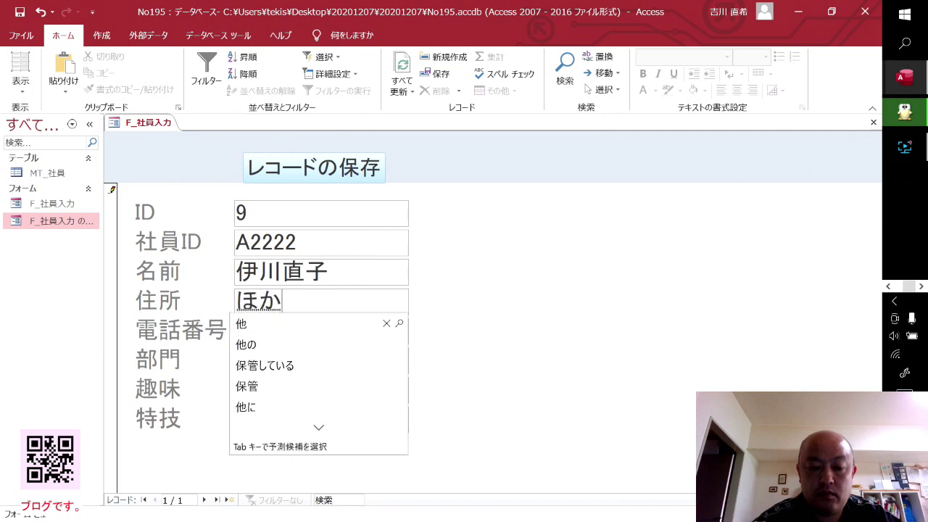
pyautogui.write('iidou')
pyautogui.press('space')
pyautogui.press('Return')
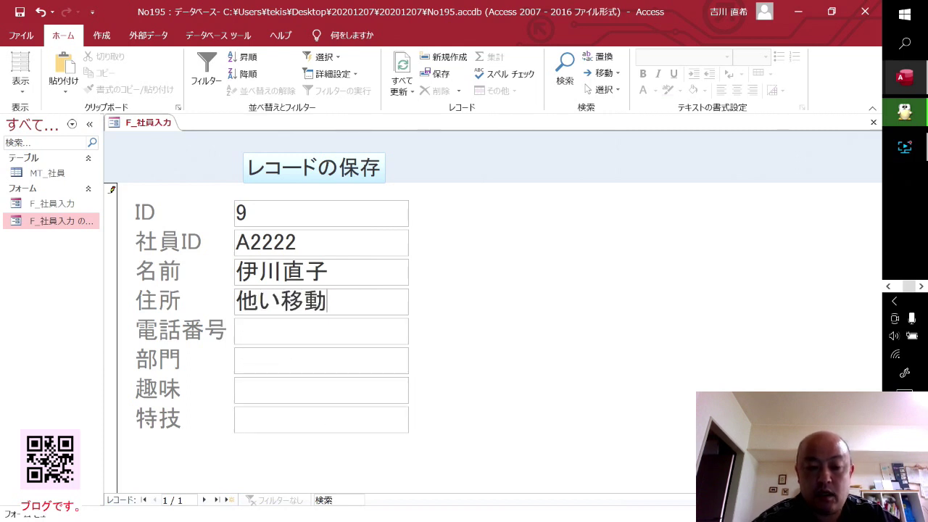
pyautogui.press('BackSpace')
pyautogui.press('BackSpace')
pyautogui.press('BackSpace')
pyautogui.press('BackSpace')
pyautogui.write('kokkai')
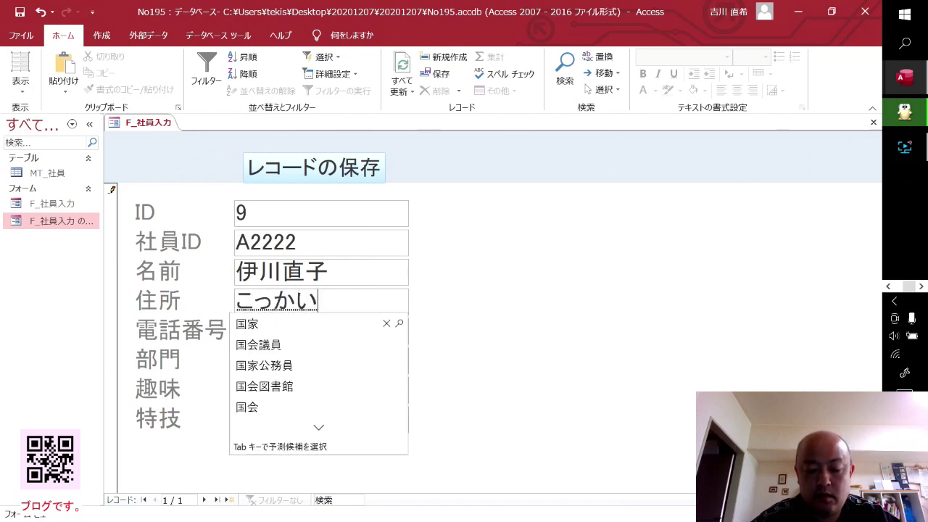
pyautogui.write('idou')
pyautogui.press('space')
pyautogui.press('Return')
pyautogui.press('BackSpace')
pyautogui.press('BackSpace')
pyautogui.press('BackSpace')
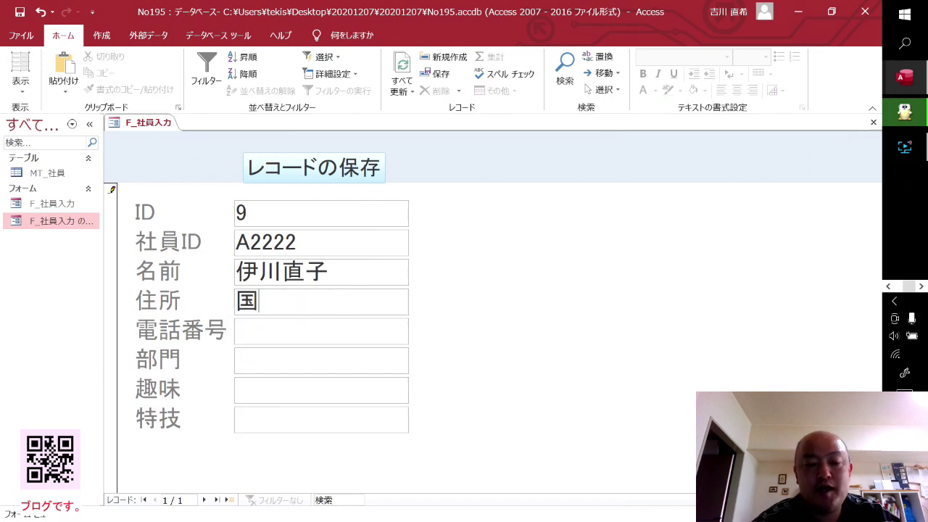
pyautogui.press('BackSpace')
pyautogui.write('hokkaidou')
pyautogui.press('space')
pyautogui.press('Return')
pyautogui.press('Return')
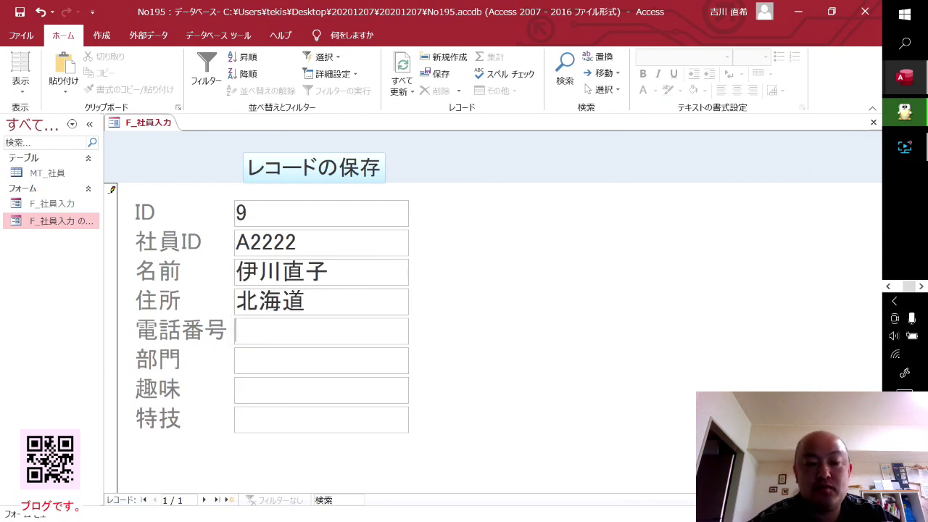
# Enter 080 as the phone number, dismissing the missing-input warnings on each save attempt.
pyautogui.click(319, 170)
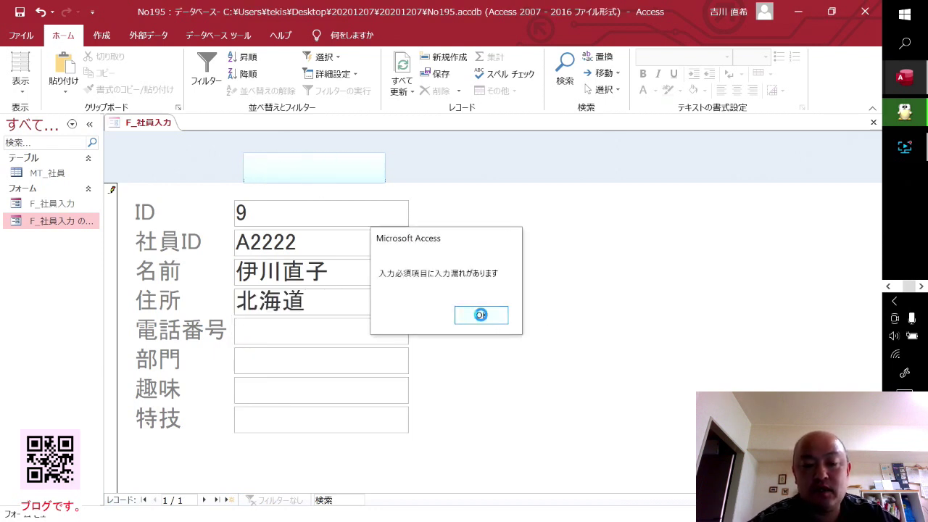
pyautogui.click(483, 316)
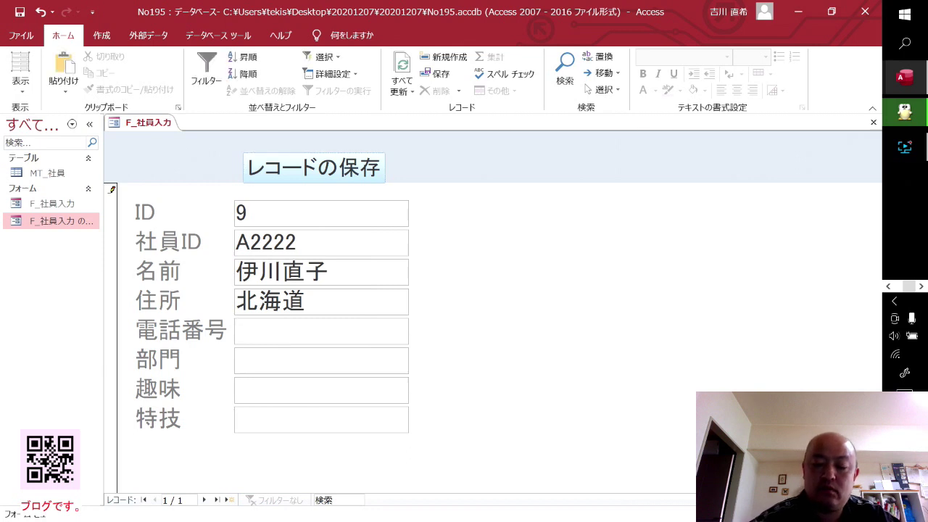
pyautogui.write('08')
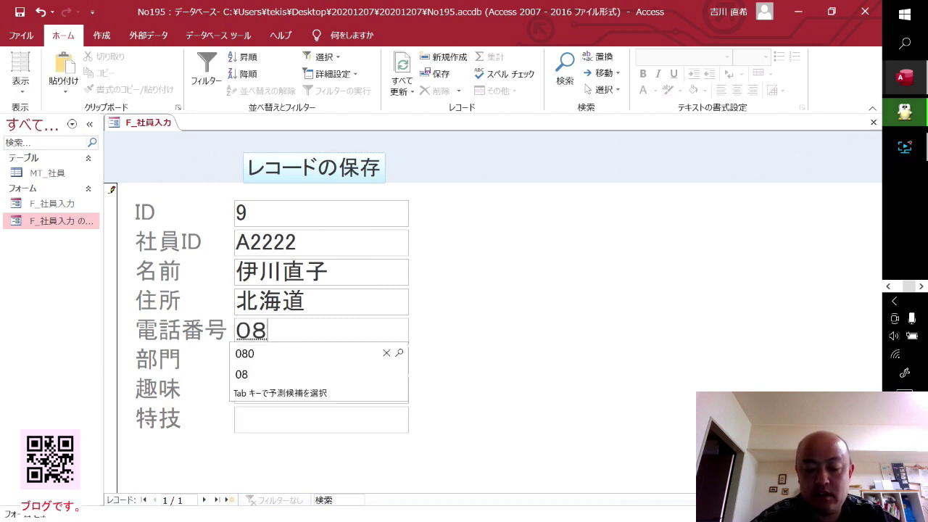
pyautogui.write('0')
pyautogui.press('Return')
pyautogui.click(339, 165)
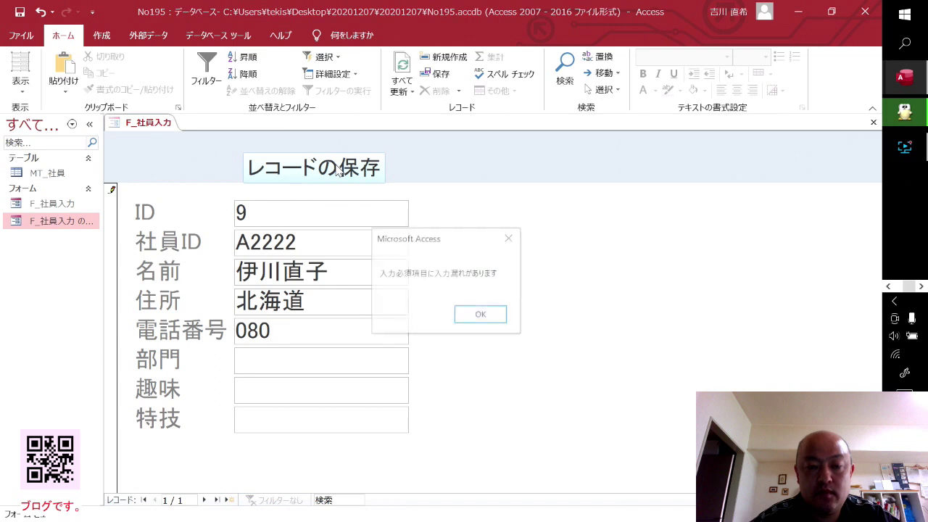
pyautogui.click(491, 321)
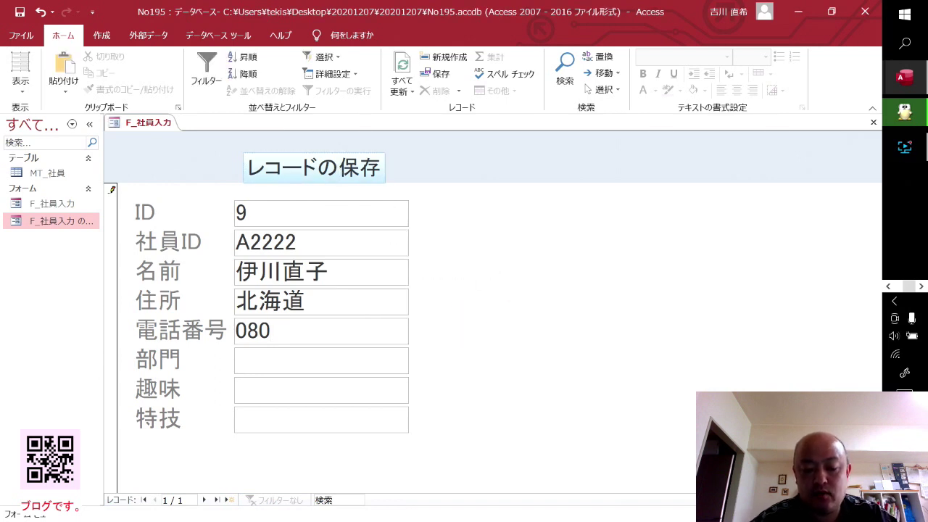
# Enter 営業 in 部門 and save record 9, then close the form past the warning.
pyautogui.write('eih')
pyautogui.press('BackSpace')
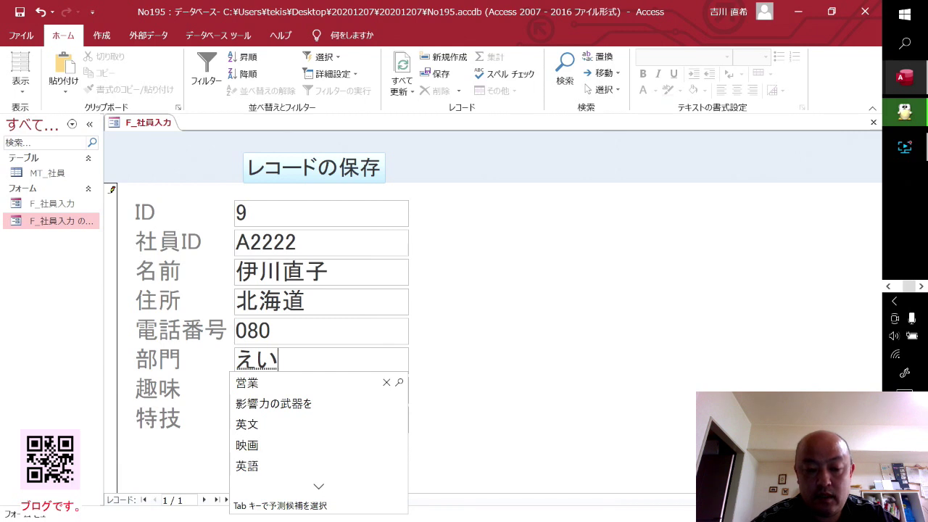
pyautogui.write('gyou')
pyautogui.press('space')
pyautogui.press('Return')
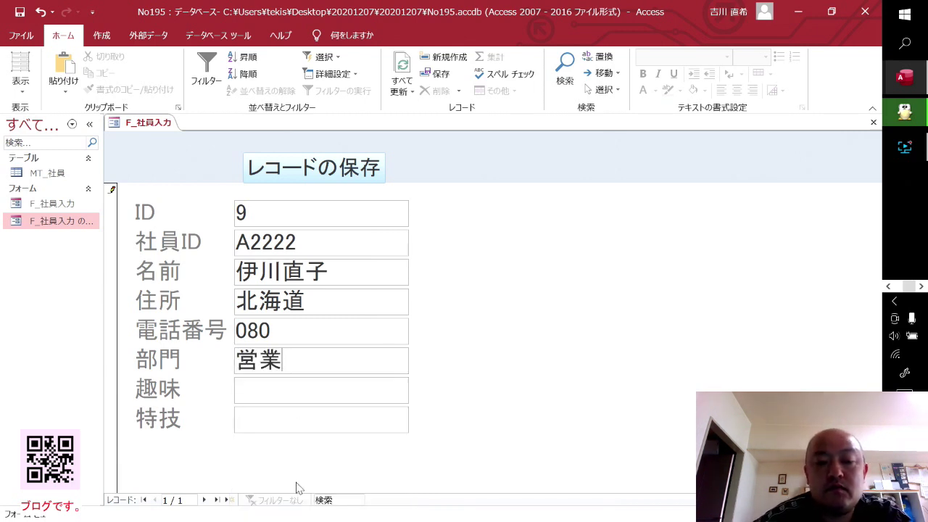
pyautogui.click(325, 181)
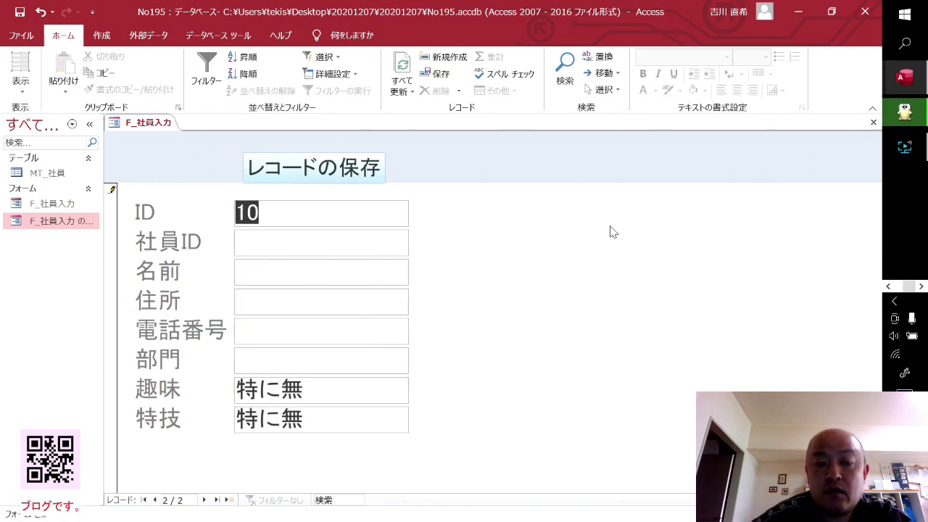
pyautogui.click(873, 122)
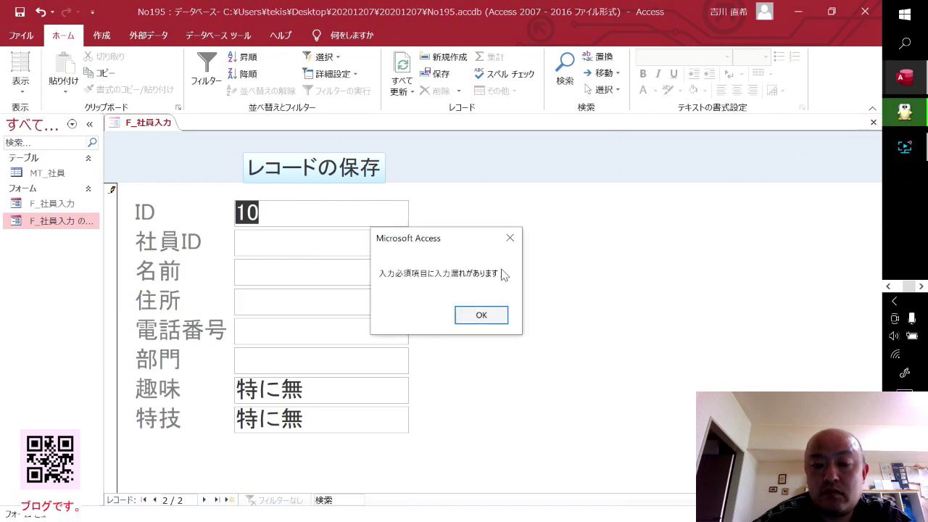
pyautogui.click(481, 315)
# Discard the blank record, then inspect the copy form's save-button Click code in layout view.
pyautogui.click(425, 325)
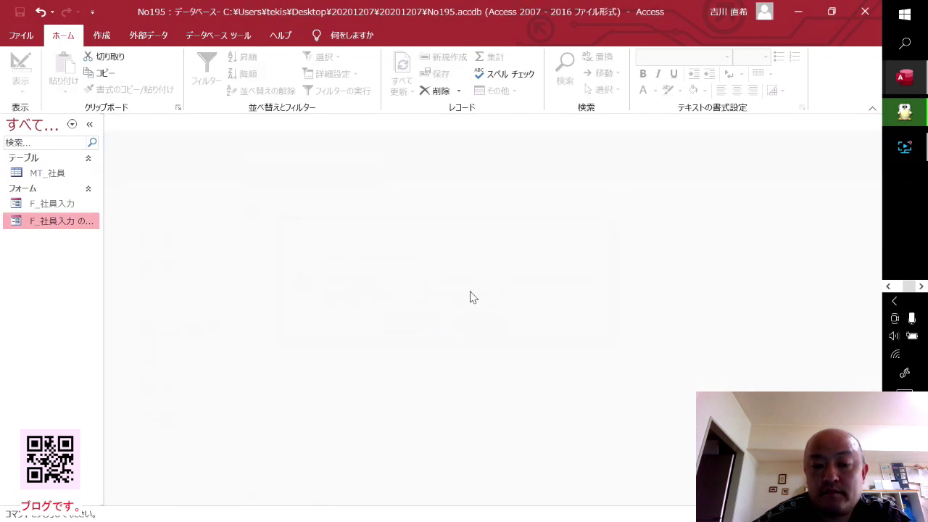
pyautogui.doubleClick(36, 222)
pyautogui.rightClick(626, 227)
pyautogui.click(642, 244)
pyautogui.click(283, 171)
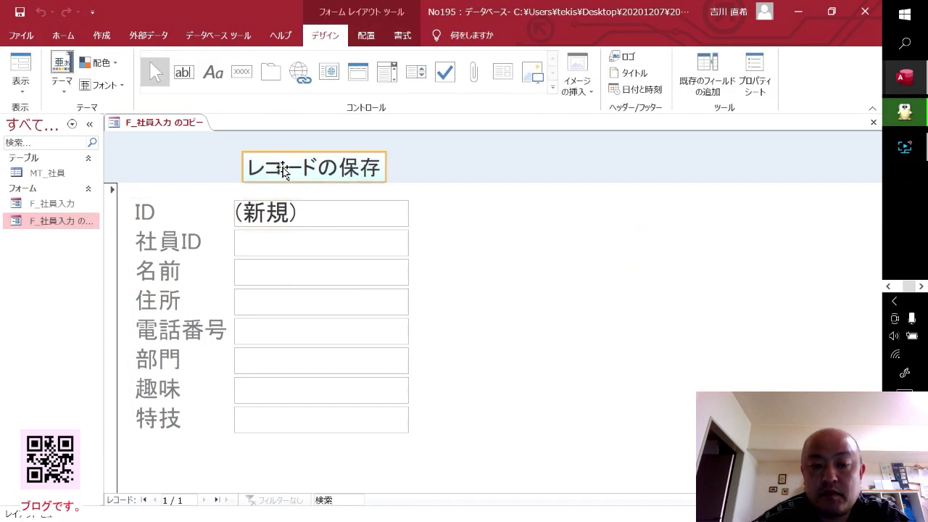
pyautogui.press('F4')
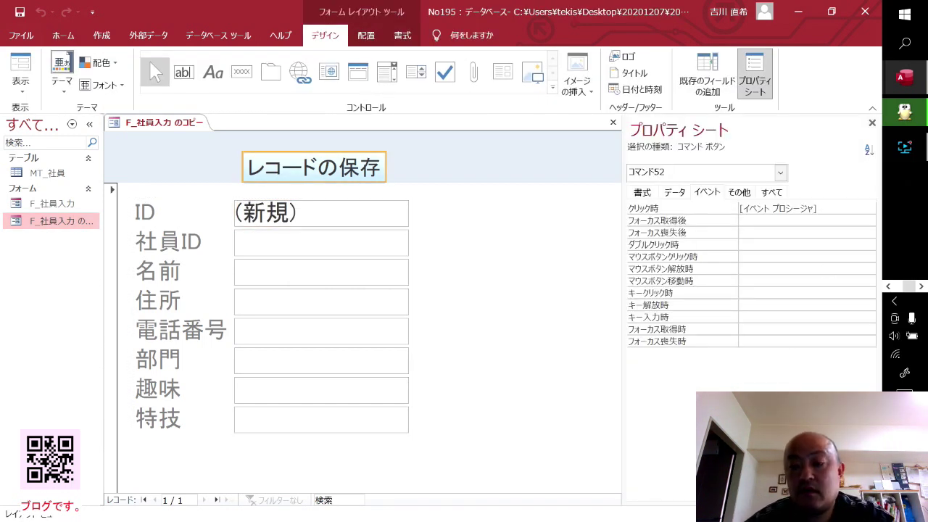
pyautogui.click(834, 209)
pyautogui.click(870, 208)
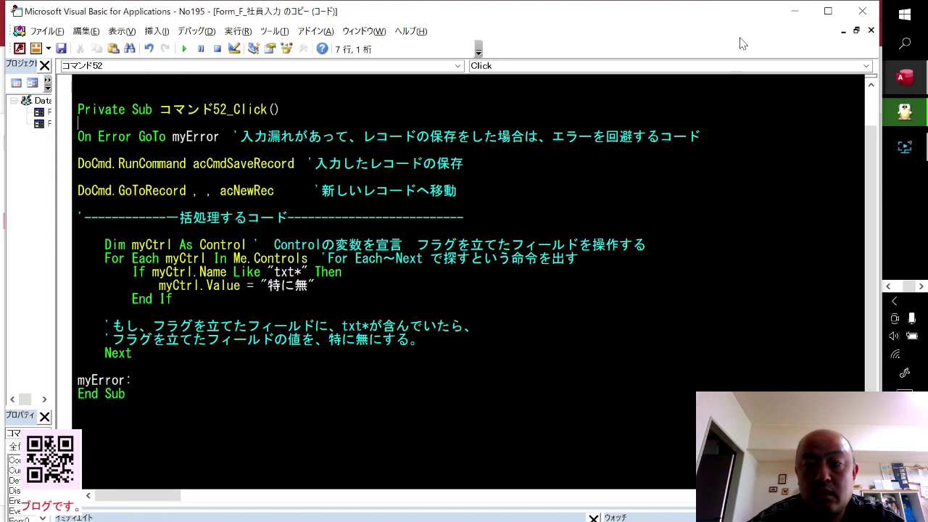
pyautogui.click(862, 11)
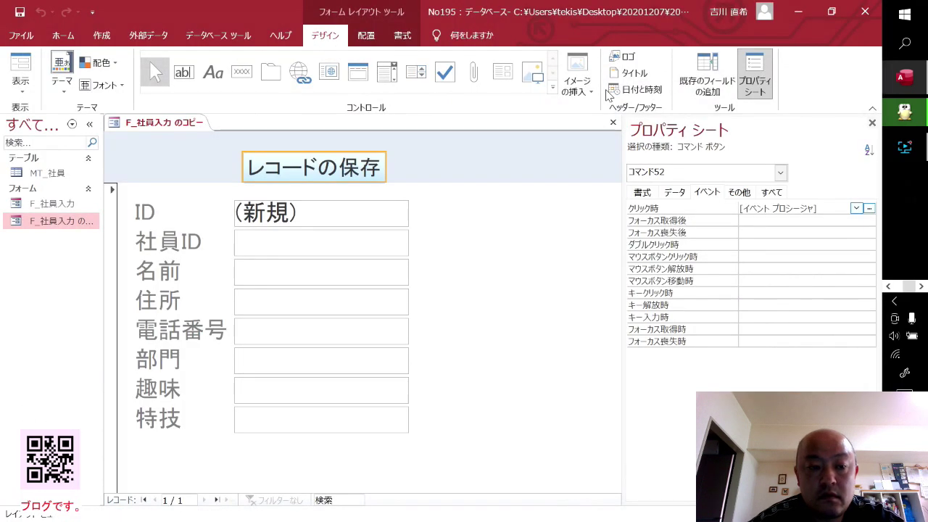
# Close the copy form unsaved and open F_社員入力's save-button code module from layout view.
pyautogui.click(872, 122)
pyautogui.click(873, 122)
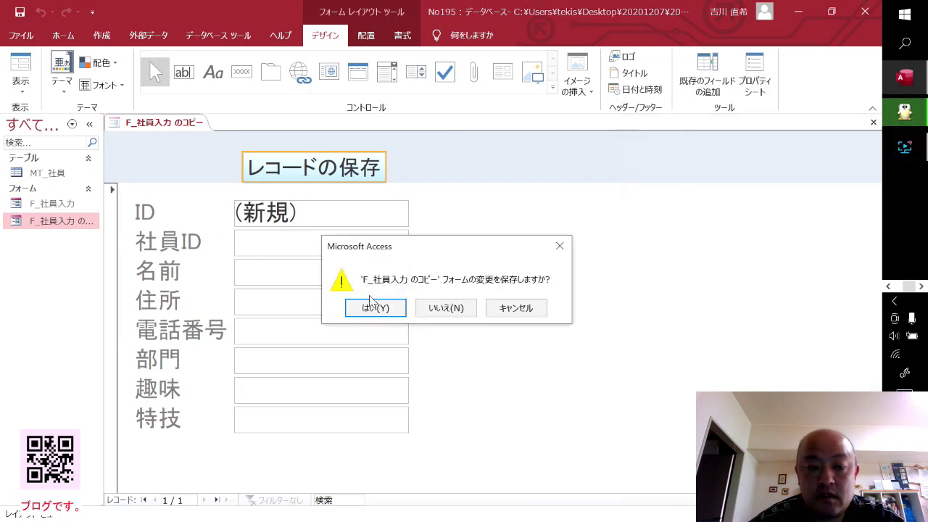
pyautogui.click(449, 311)
pyautogui.doubleClick(60, 203)
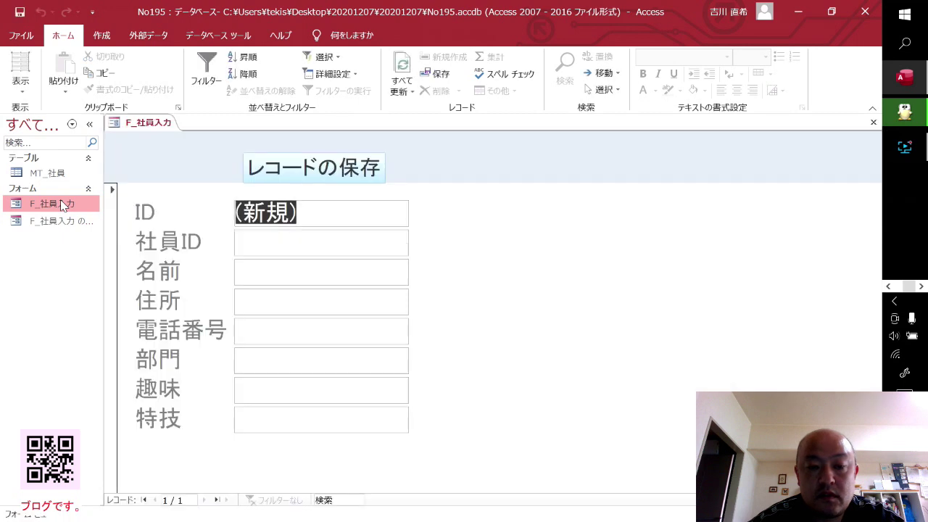
pyautogui.rightClick(758, 247)
pyautogui.click(767, 267)
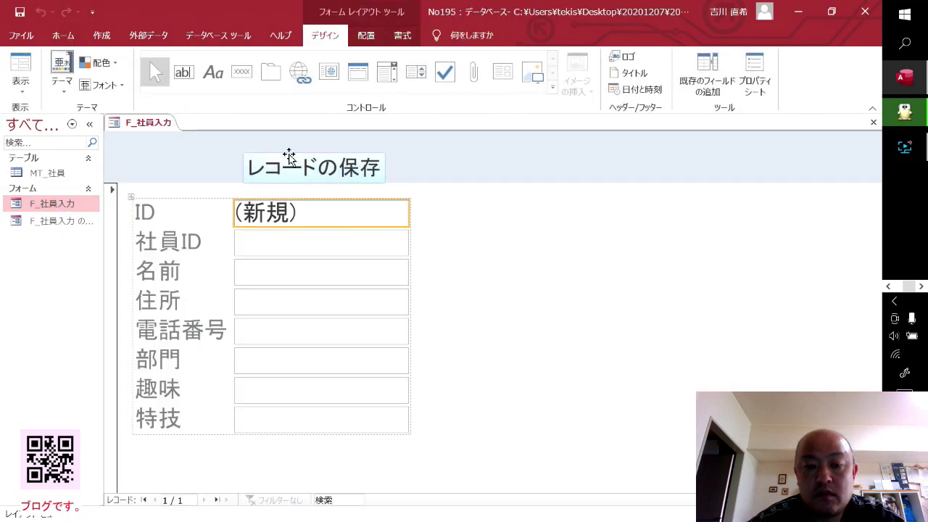
pyautogui.doubleClick(289, 156)
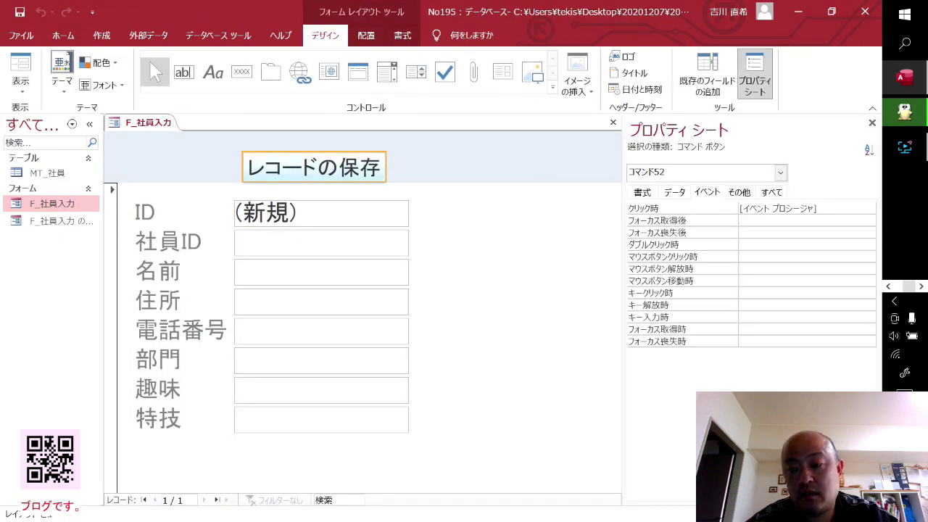
pyautogui.hotkey('alt', 'F11')
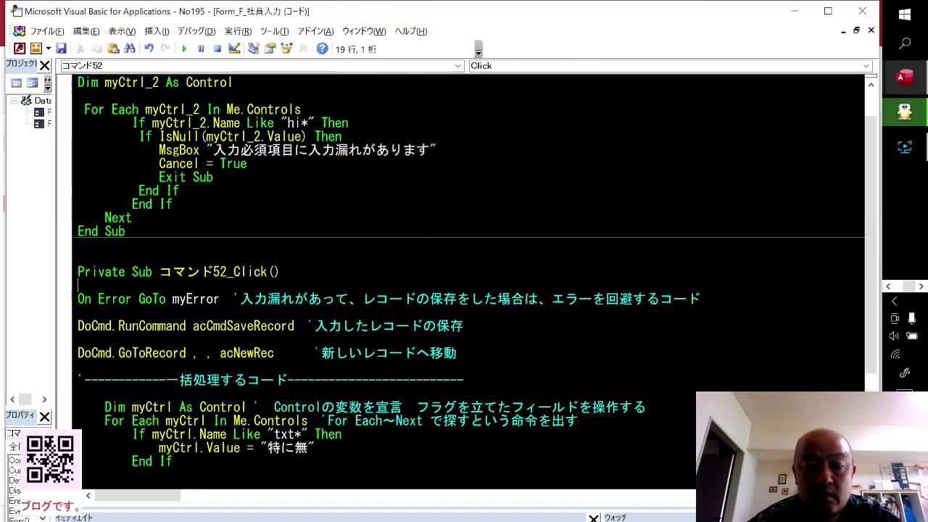
pyautogui.scroll(1, 472, 276)
pyautogui.click(181, 245)
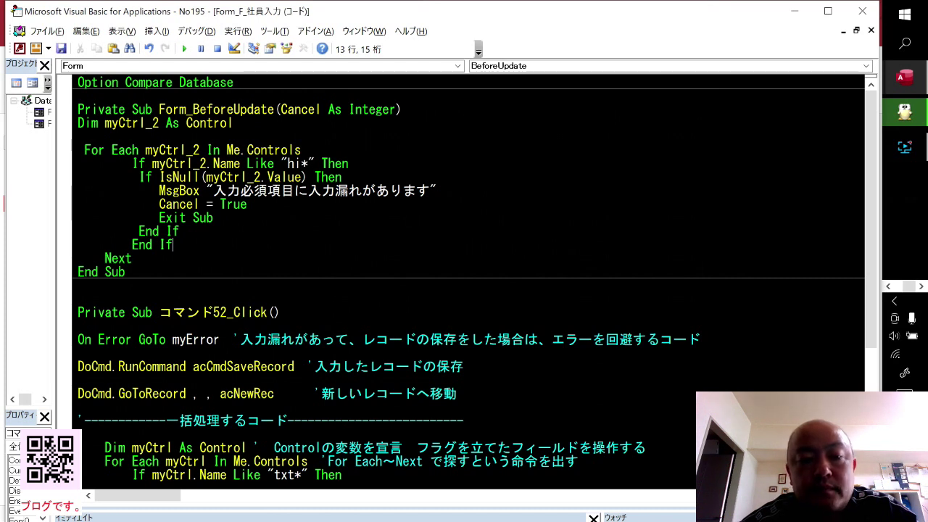
pyautogui.click(889, 287)
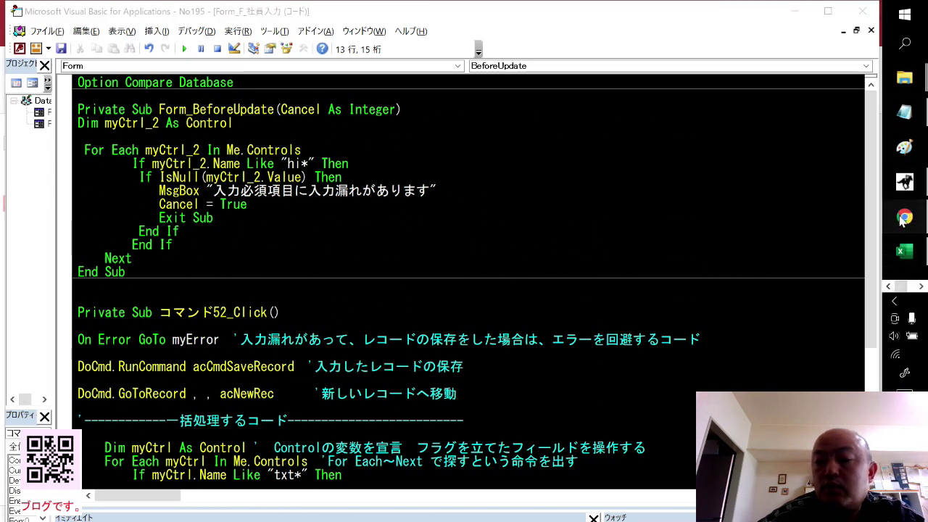
# Read the keiyu.xyz blog's Form_BeforeUpdate example that cancels saving when メーカー is blank.
pyautogui.click(902, 218)
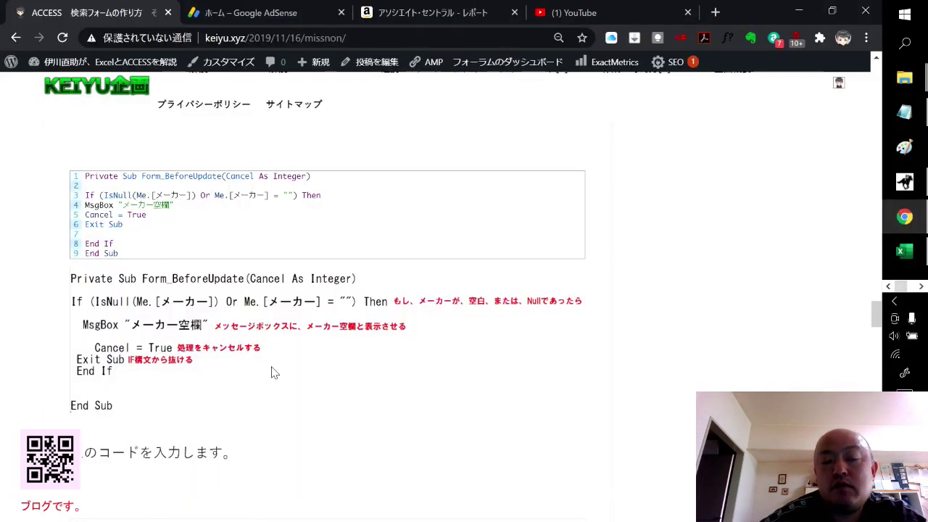
pyautogui.scroll(-2, 272, 372)
pyautogui.scroll(2, 269, 373)
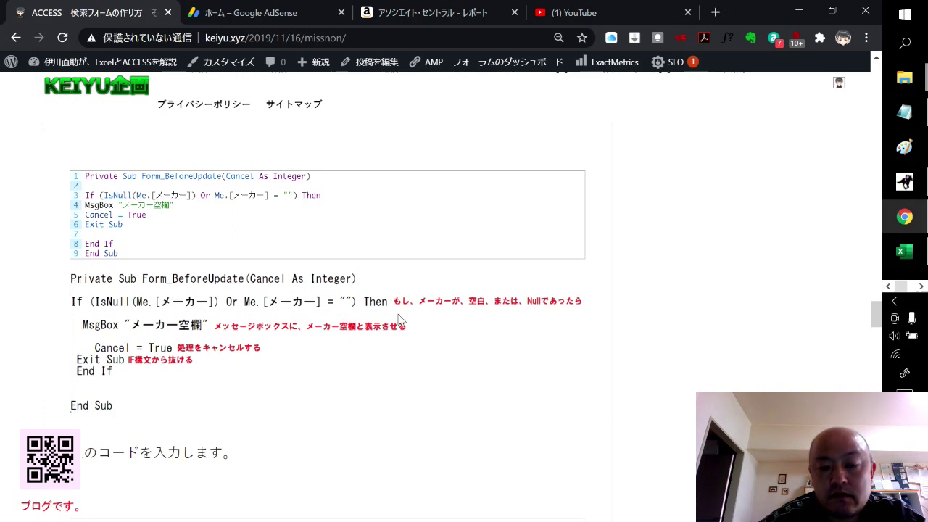
pyautogui.scroll(1, 356, 375)
pyautogui.scroll(-1, 359, 375)
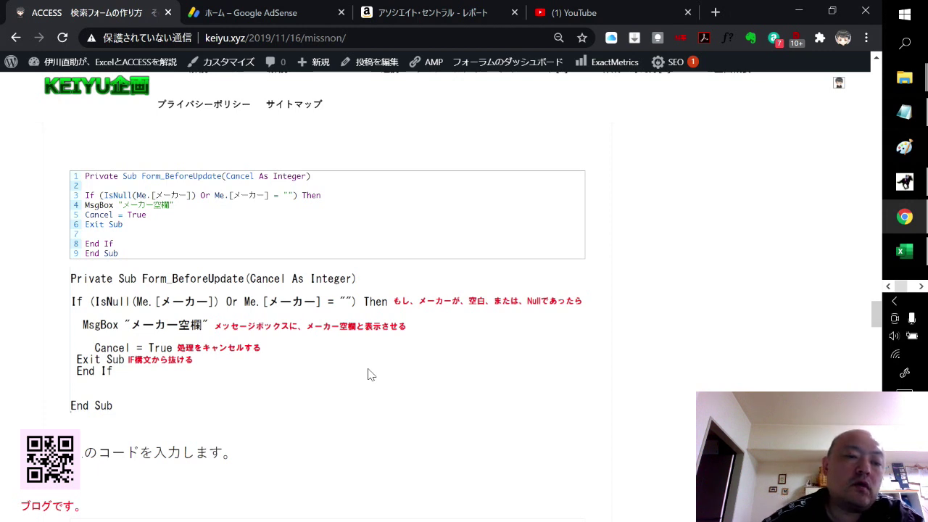
pyautogui.moveTo(77, 302); pyautogui.dragTo(80, 337)
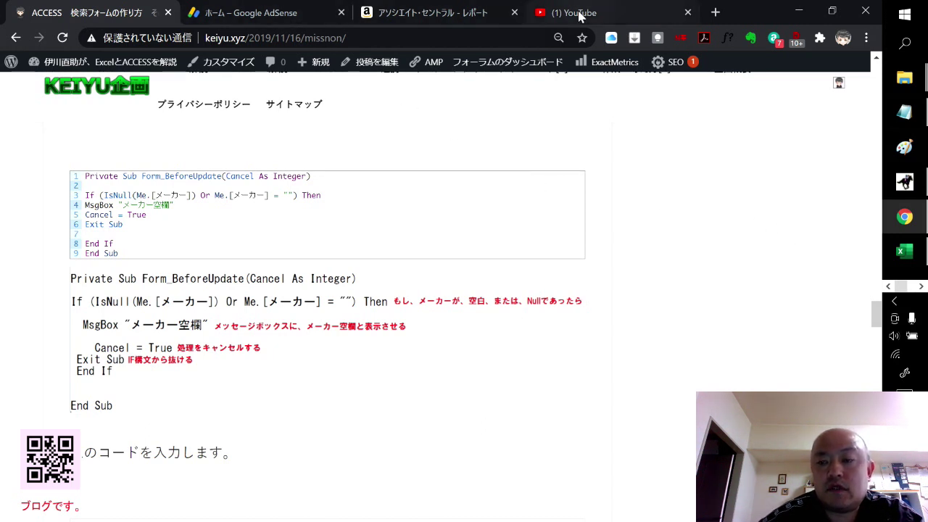
pyautogui.click(921, 287)
pyautogui.moveTo(905, 78)
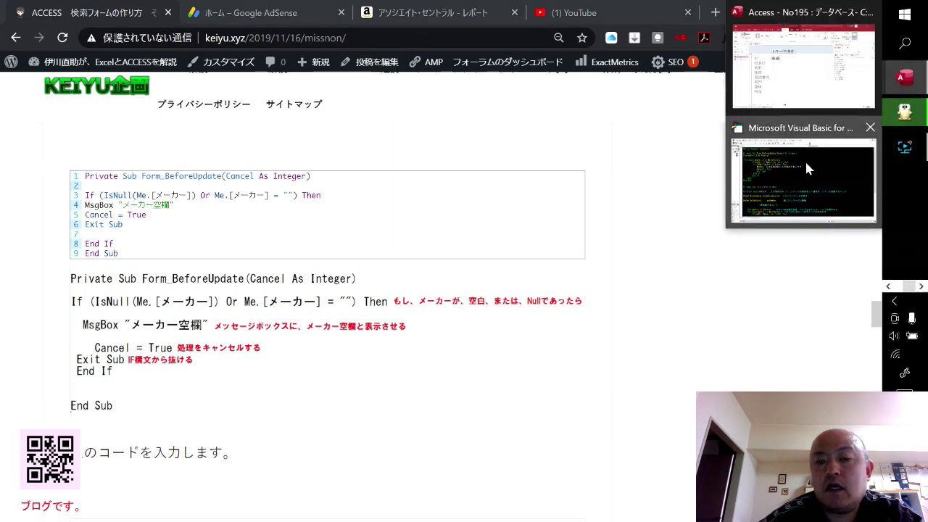
# Return to the 社員入力 form's VBA code window from the taskbar preview.
pyautogui.click(809, 173)
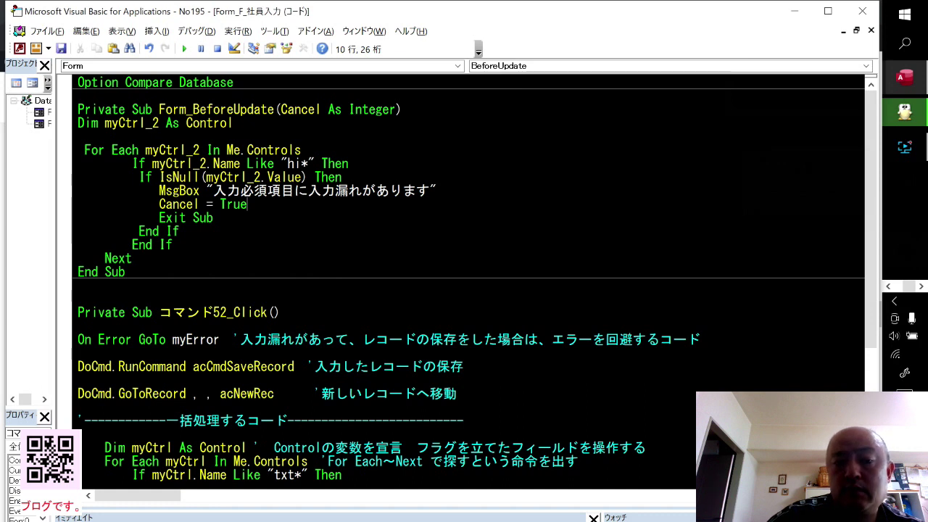
# Review コマンド52_Click and place the cursor on its record-saving line.
pyautogui.click(78, 407)
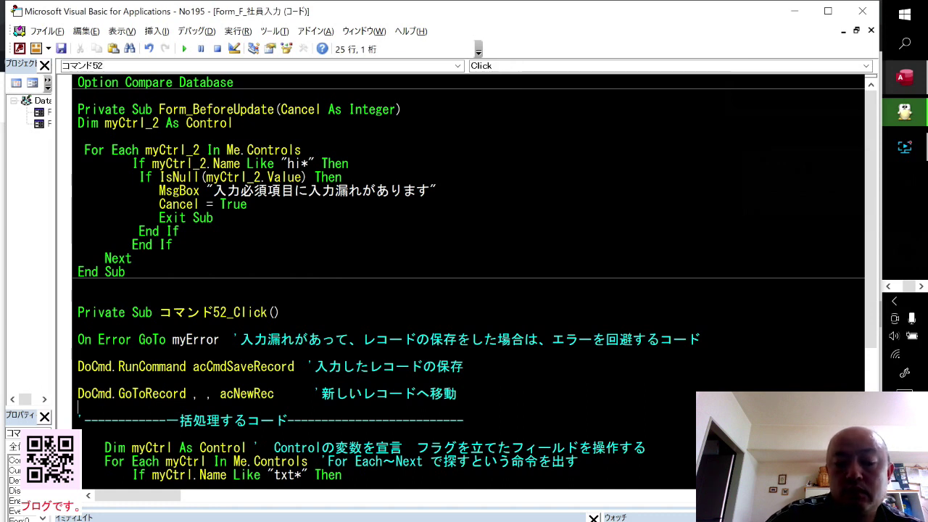
pyautogui.scroll(-1, 472, 278)
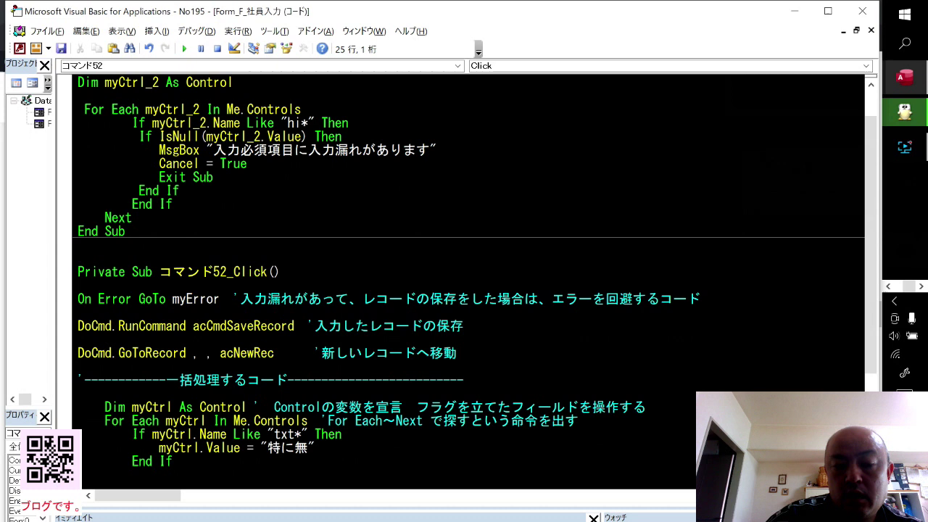
pyautogui.scroll(1, 472, 278)
pyautogui.scroll(-1, 471, 278)
pyautogui.scroll(1, 471, 278)
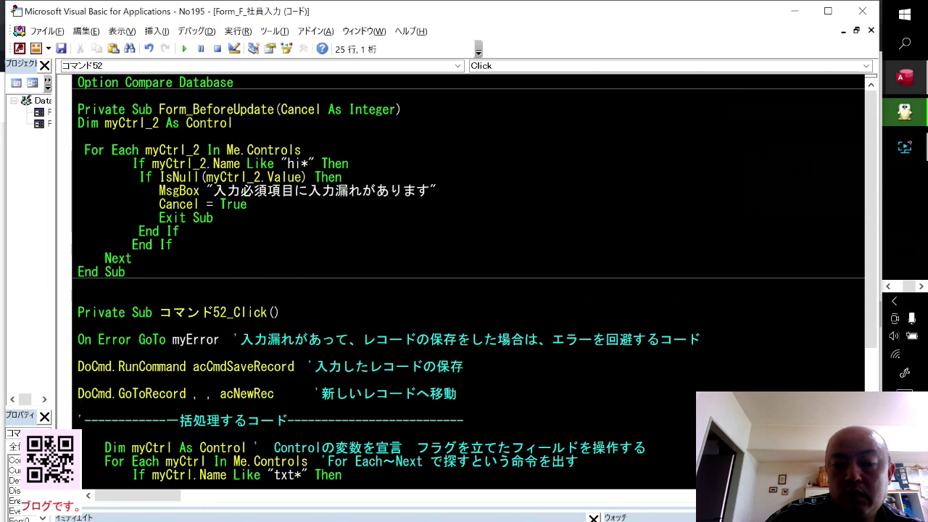
pyautogui.click(424, 366)
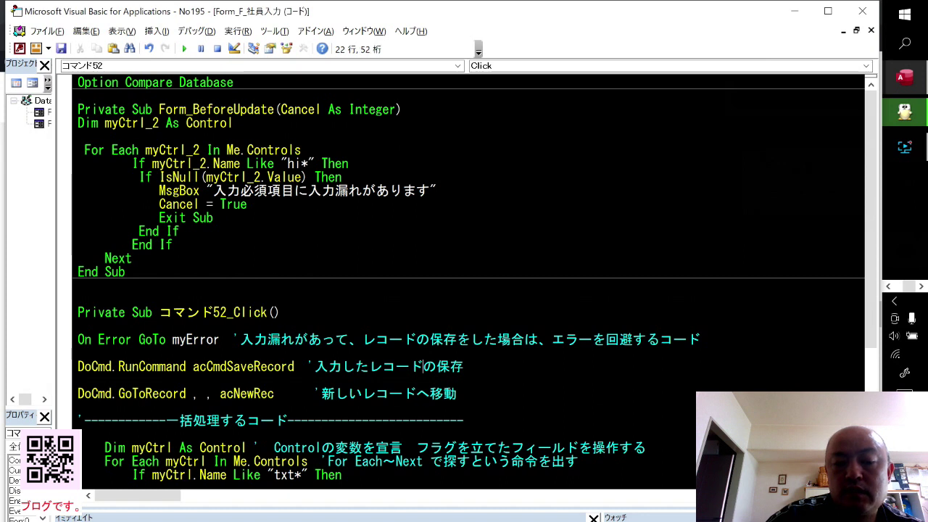
# Delete the On Error GoTo myError statement from コマンド52_Click.
pyautogui.scroll(-1, 472, 278)
pyautogui.scroll(1, 471, 278)
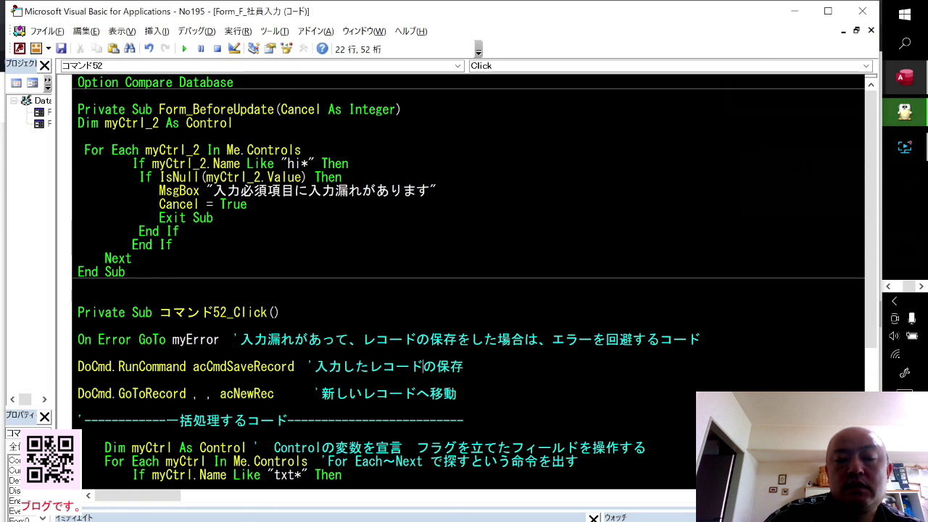
pyautogui.click(112, 340)
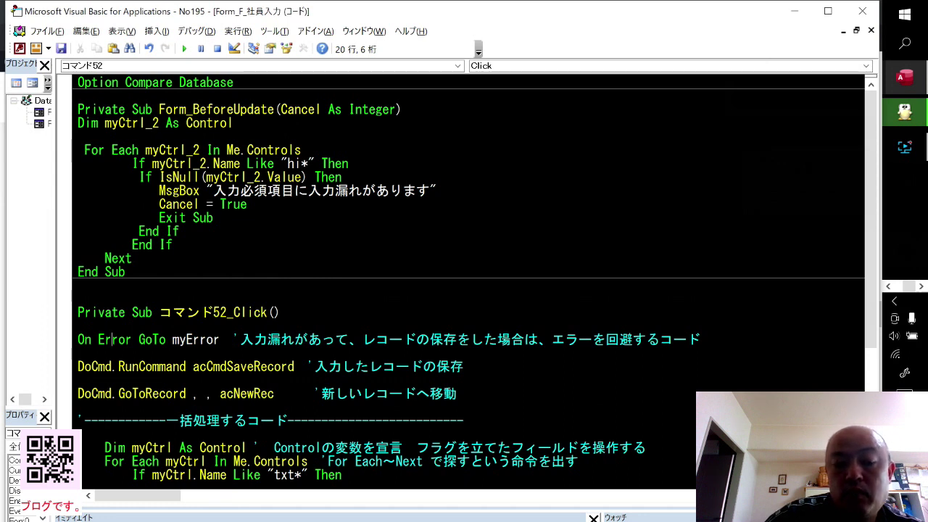
pyautogui.scroll(-2, 471, 283)
pyautogui.scroll(2, 471, 283)
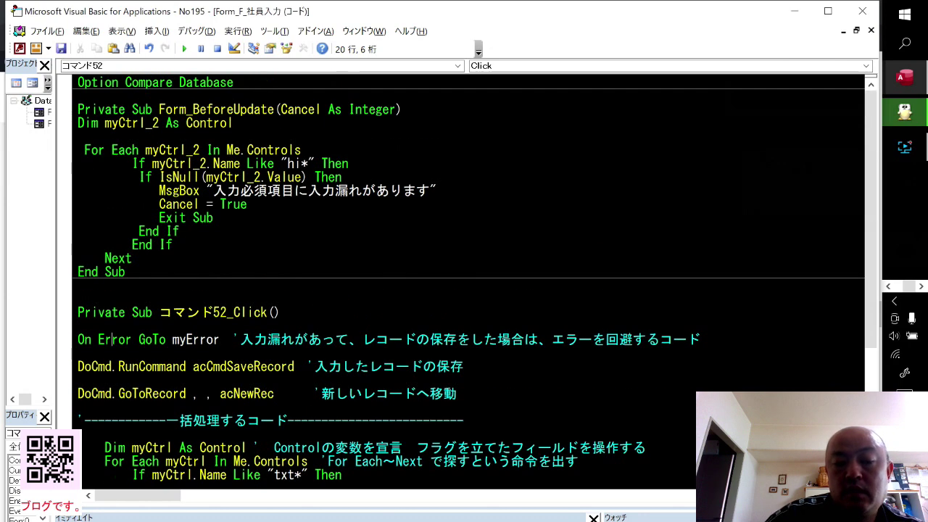
pyautogui.click(209, 339)
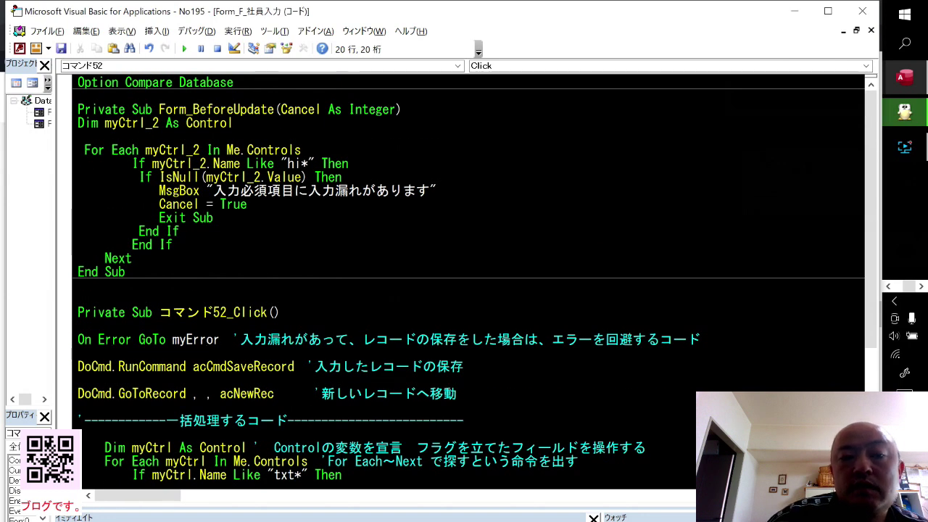
pyautogui.scroll(-1, 471, 283)
pyautogui.scroll(-1, 471, 283)
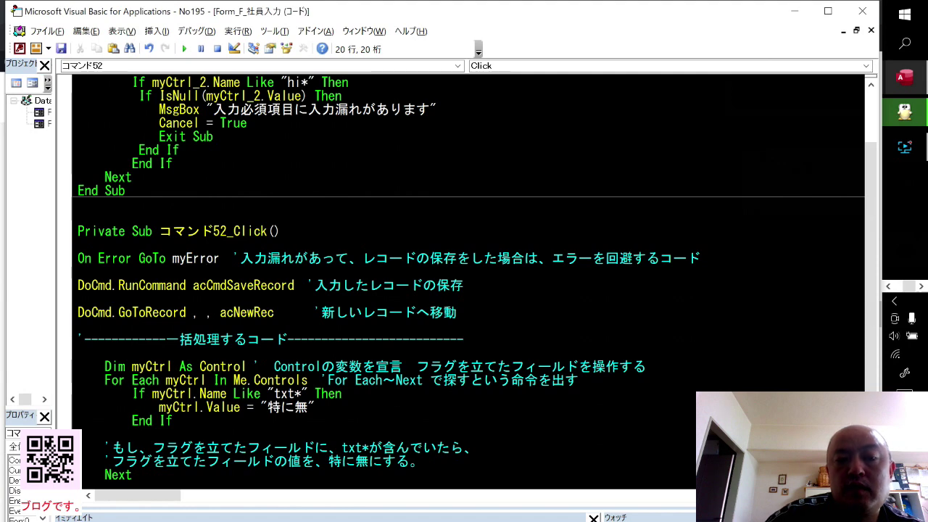
pyautogui.scroll(-2, 71, 328)
pyautogui.scroll(3, 71, 328)
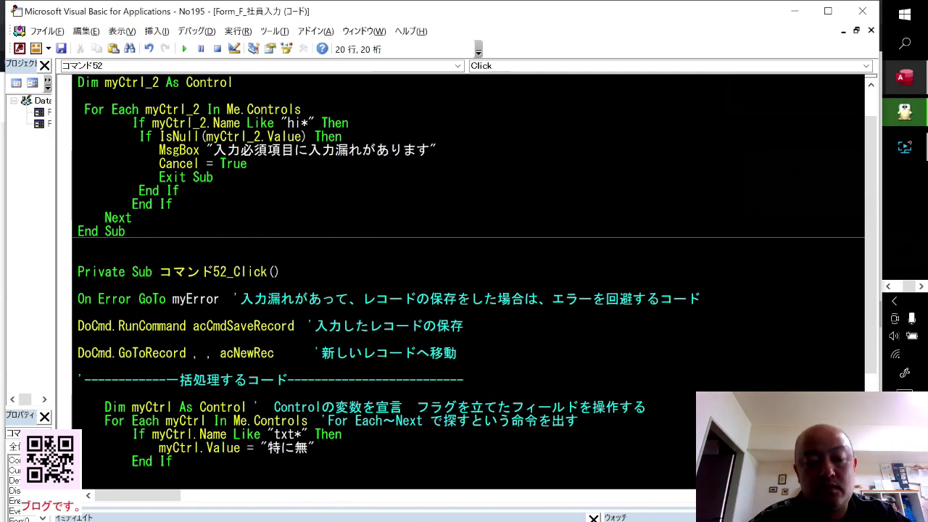
pyautogui.click(77, 258)
pyautogui.click(226, 326)
pyautogui.moveTo(145, 298); pyautogui.dragTo(85, 298)
pyautogui.press('Delete')
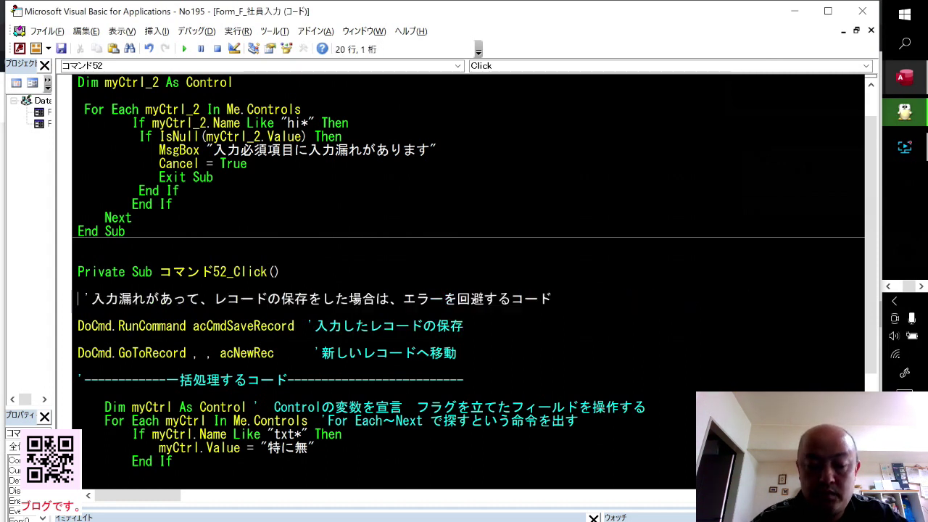
# Select down to the myError: label and close the VBA editor.
pyautogui.scroll(-2, 464, 276)
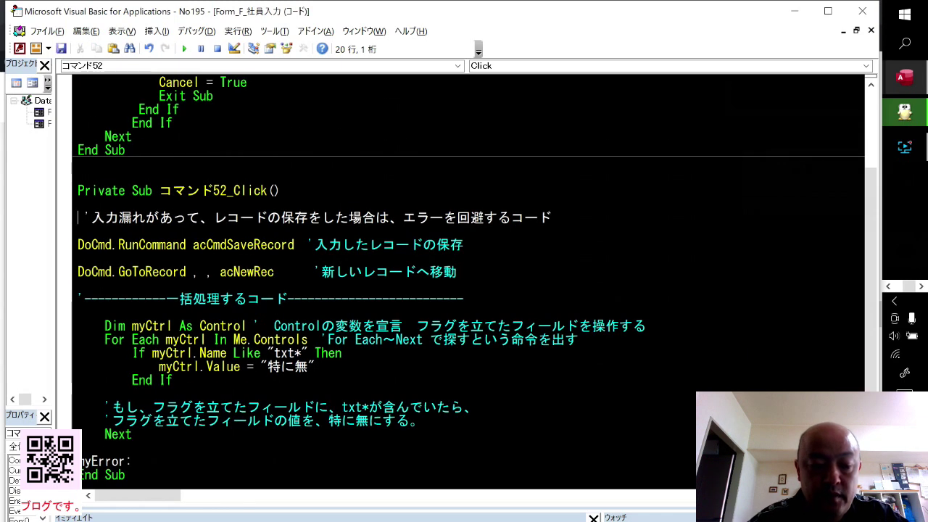
pyautogui.keyDown('shift'); pyautogui.click(79, 461); pyautogui.keyUp('shift')
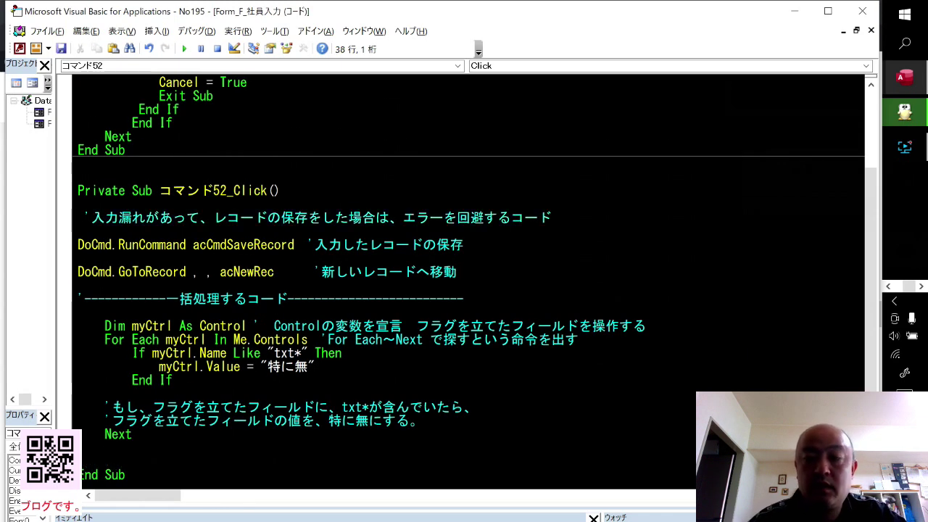
pyautogui.click(860, 14)
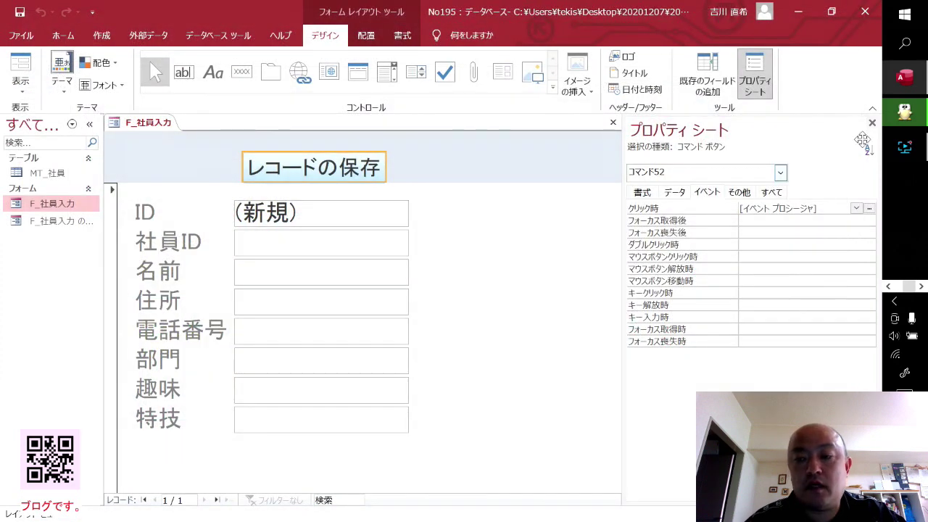
# In form view, enter 社員ID A00002 and try saving, dismissing the missing-input warning.
pyautogui.click(755, 72)
pyautogui.rightClick(631, 222)
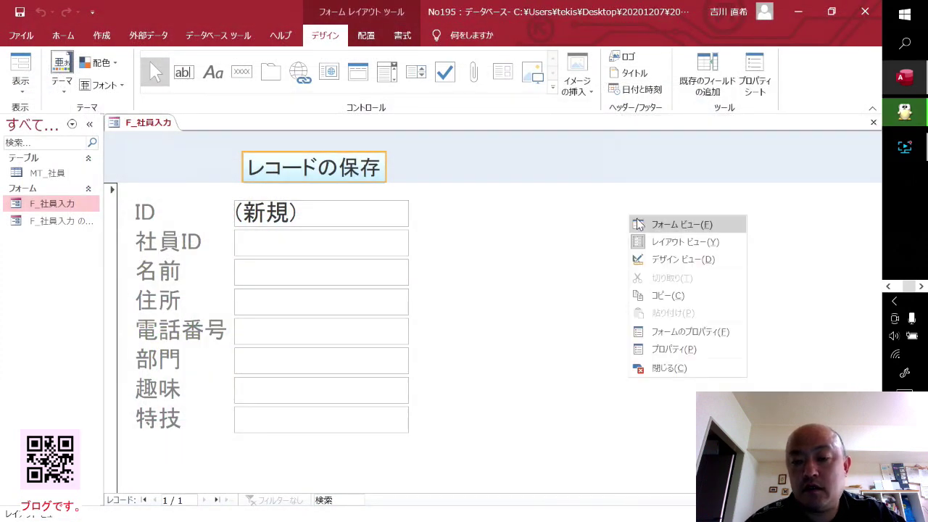
pyautogui.click(652, 222)
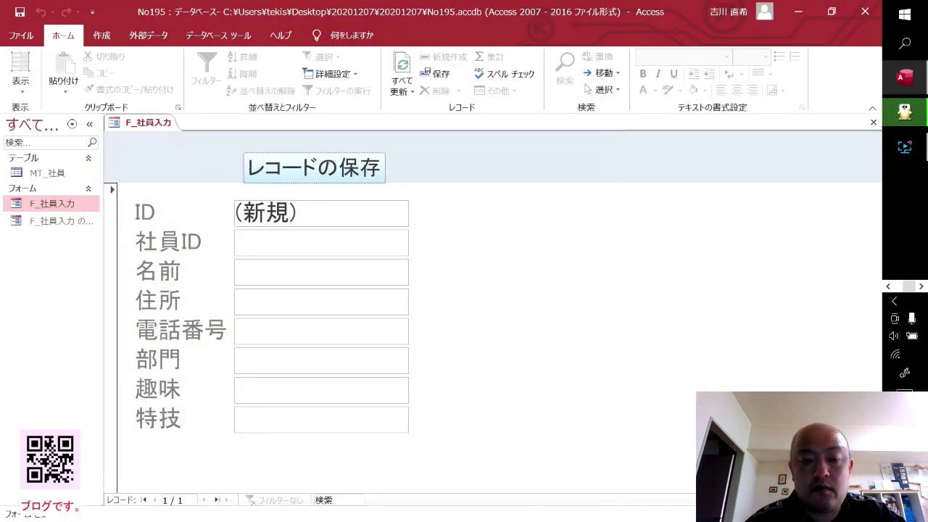
pyautogui.write('A')
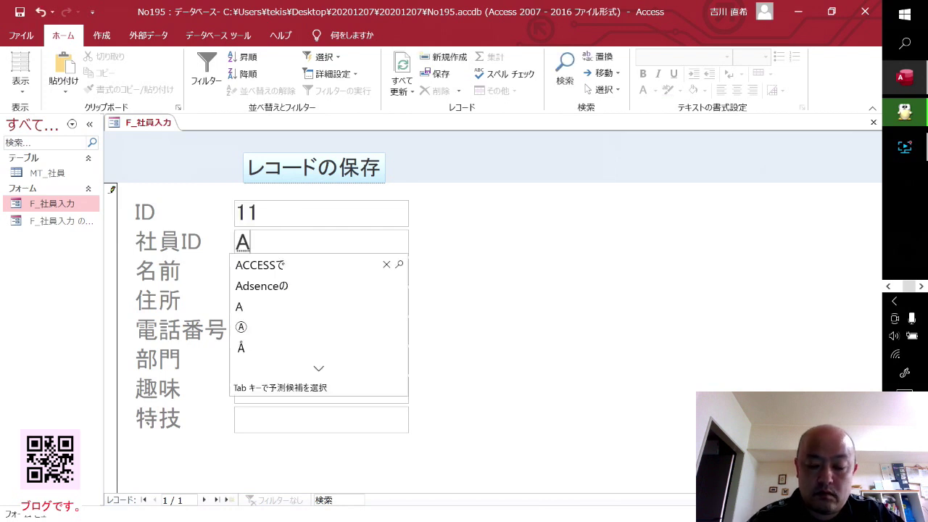
pyautogui.press('BackSpace')
pyautogui.write('A')
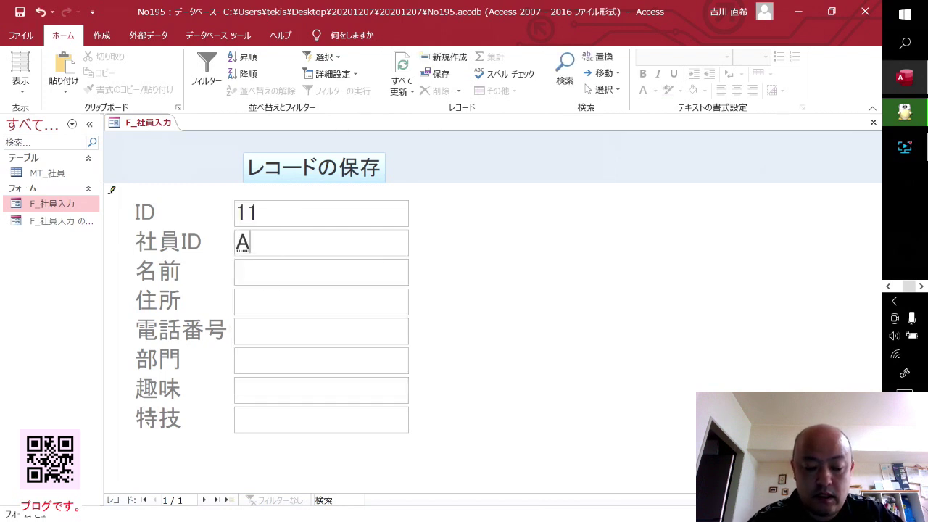
pyautogui.write('000')
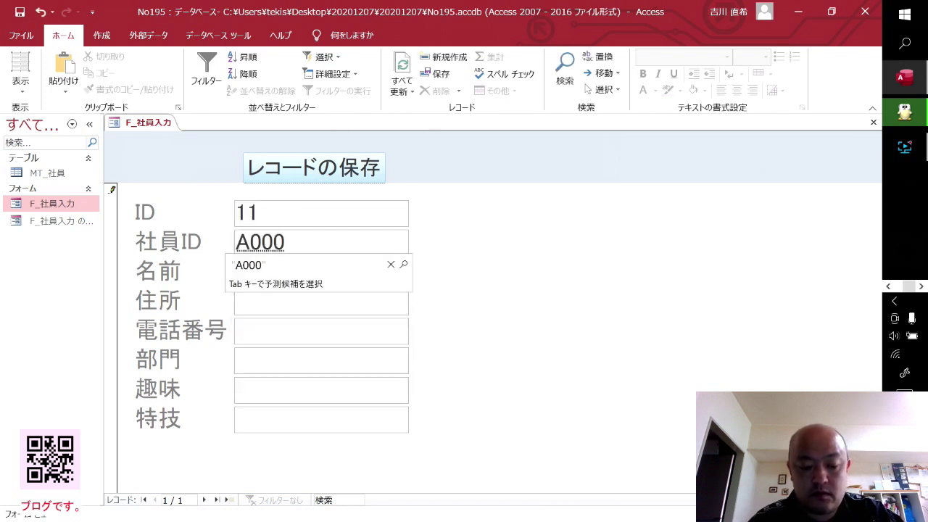
pyautogui.write('02')
pyautogui.press('Return')
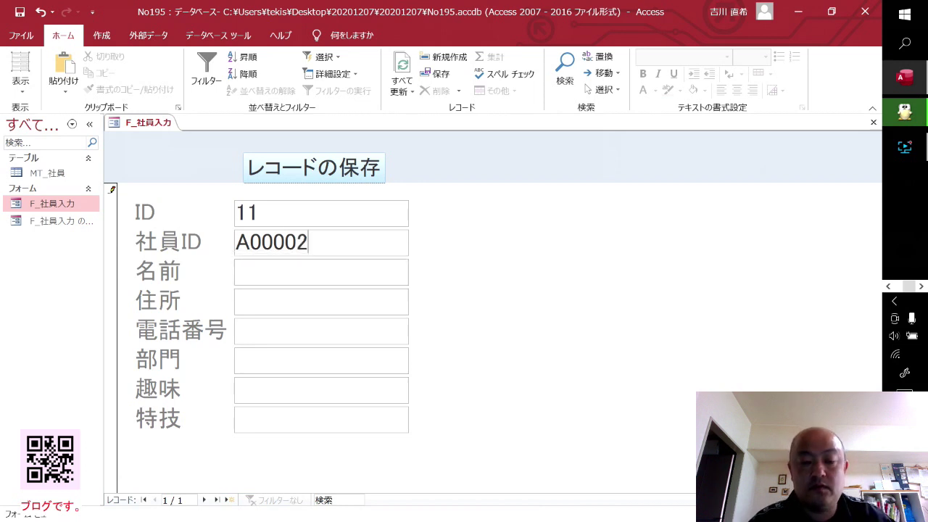
pyautogui.click(327, 167)
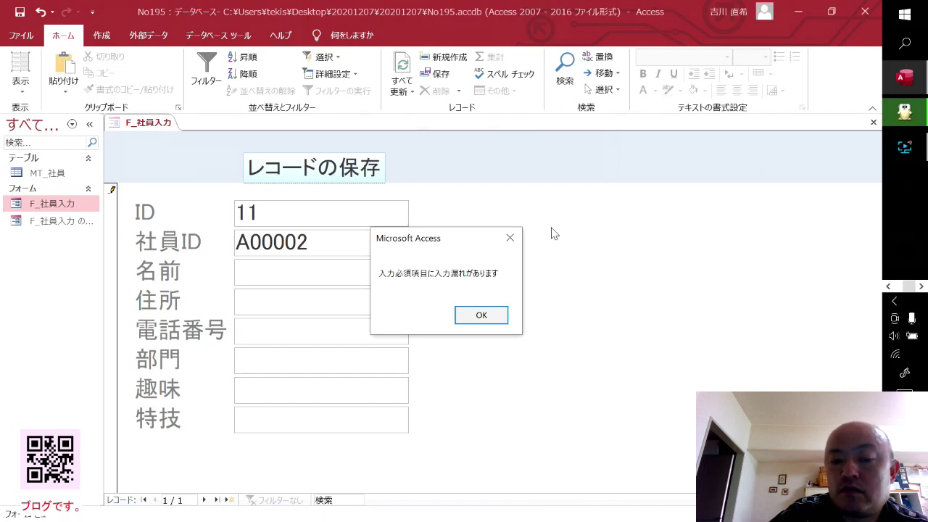
pyautogui.click(503, 317)
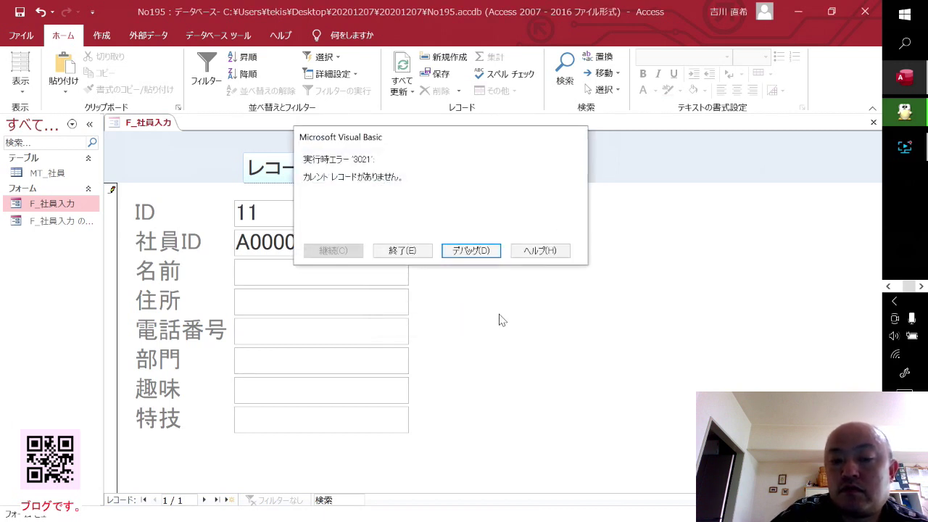
# Debug the resulting run-time error 3021 and stop the code execution.
pyautogui.click(469, 259)
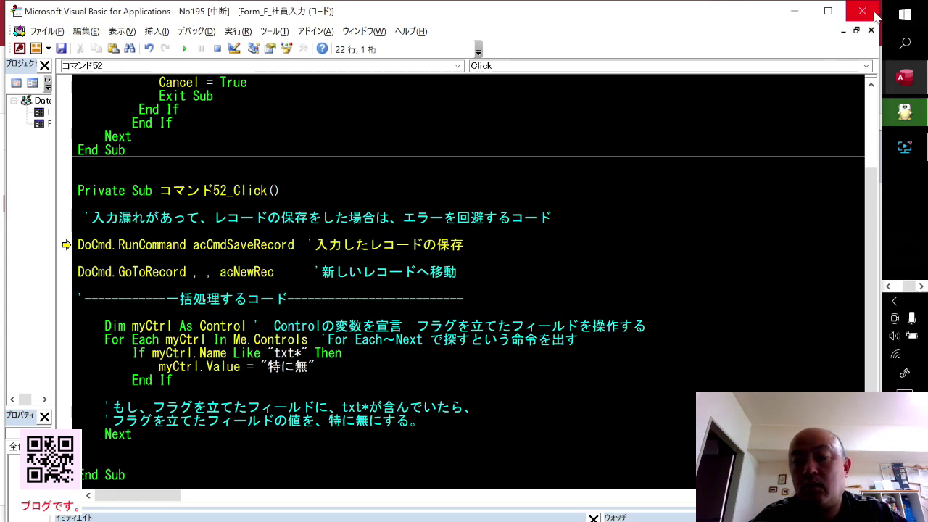
pyautogui.click(862, 11)
pyautogui.click(384, 320)
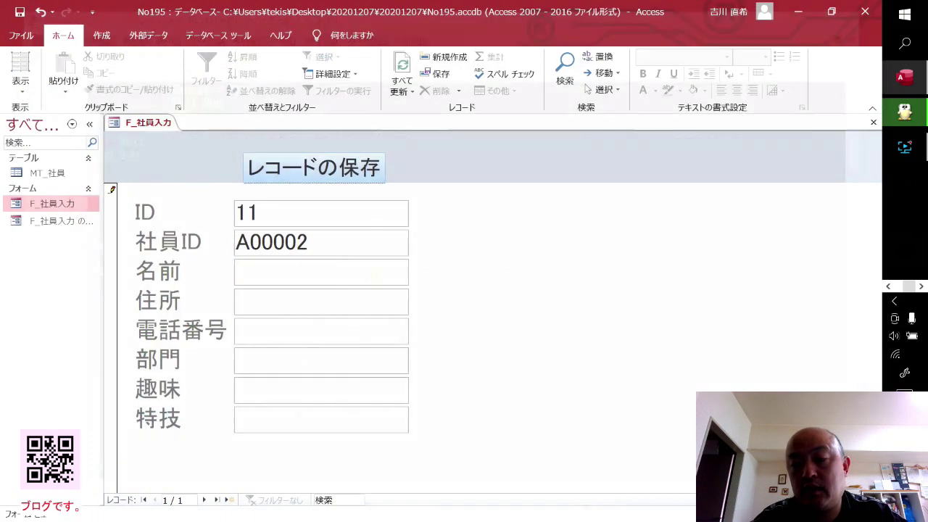
# Close F_社員入力 without saving form changes, discarding the unsaved record.
pyautogui.click(873, 122)
pyautogui.click(428, 307)
pyautogui.click(500, 329)
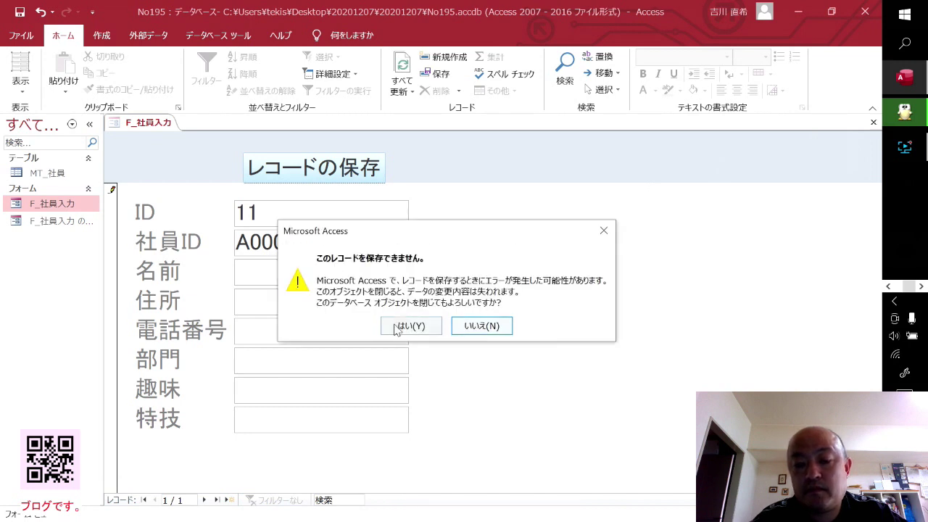
pyautogui.click(396, 329)
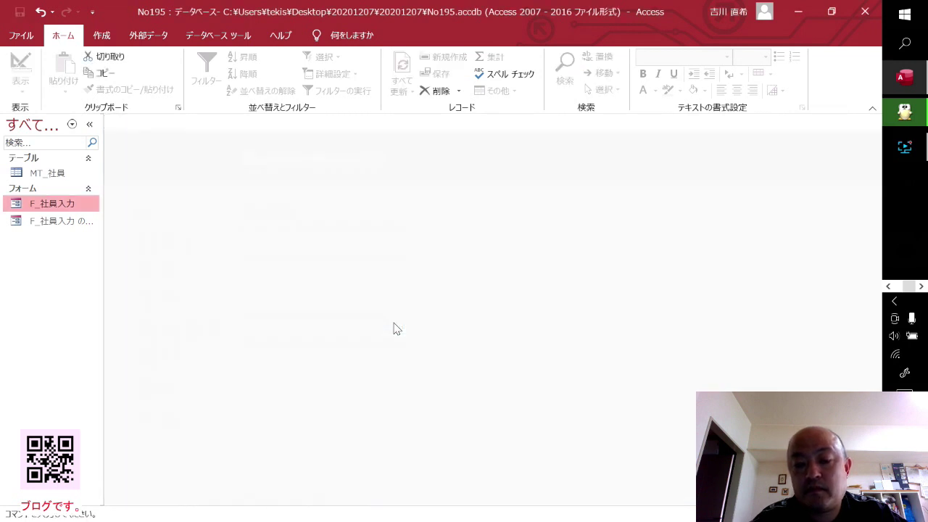
# Reopen F_社員入力, enter 社員ID A00004 and try saving, dismissing the missing-input warning.
pyautogui.doubleClick(60, 207)
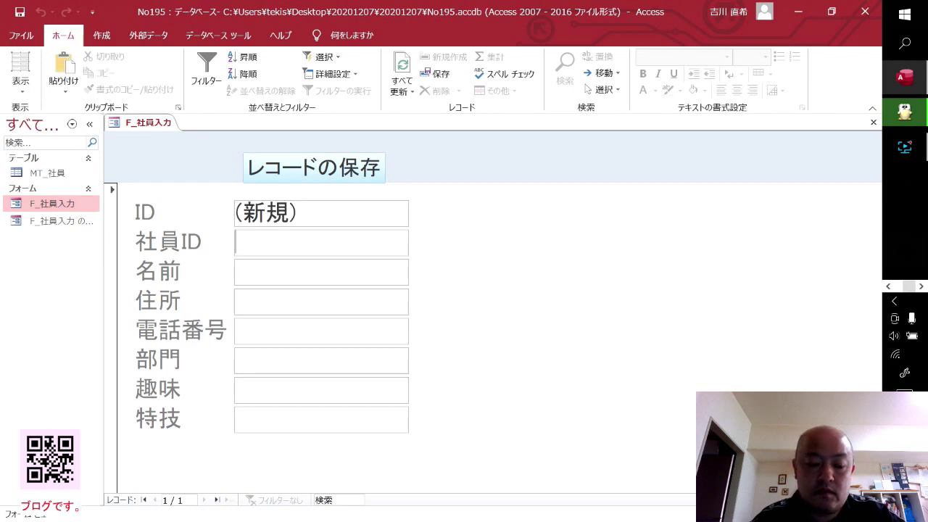
pyautogui.write('A0000')
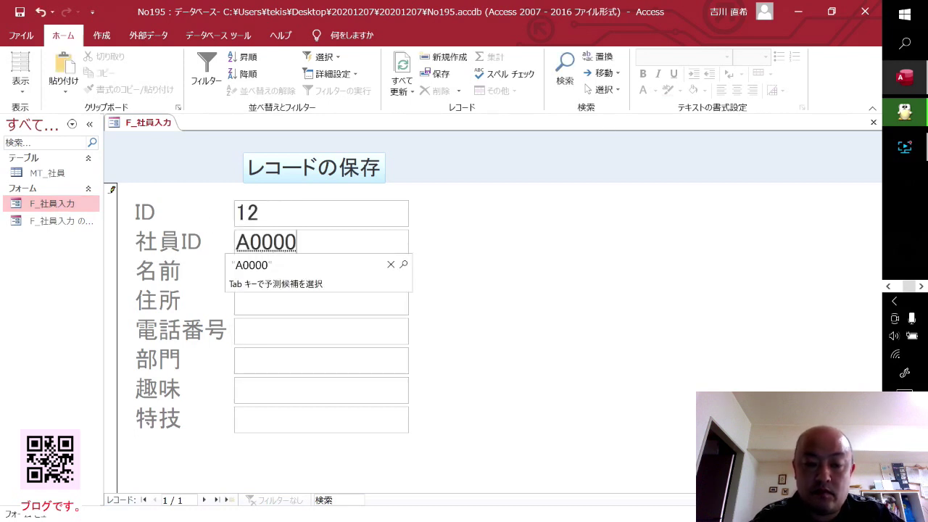
pyautogui.write('4')
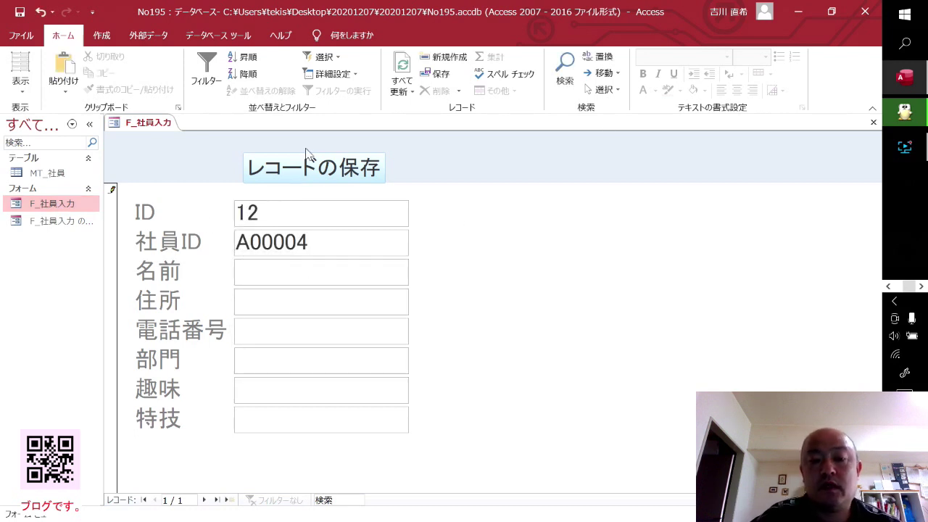
pyautogui.click(308, 166)
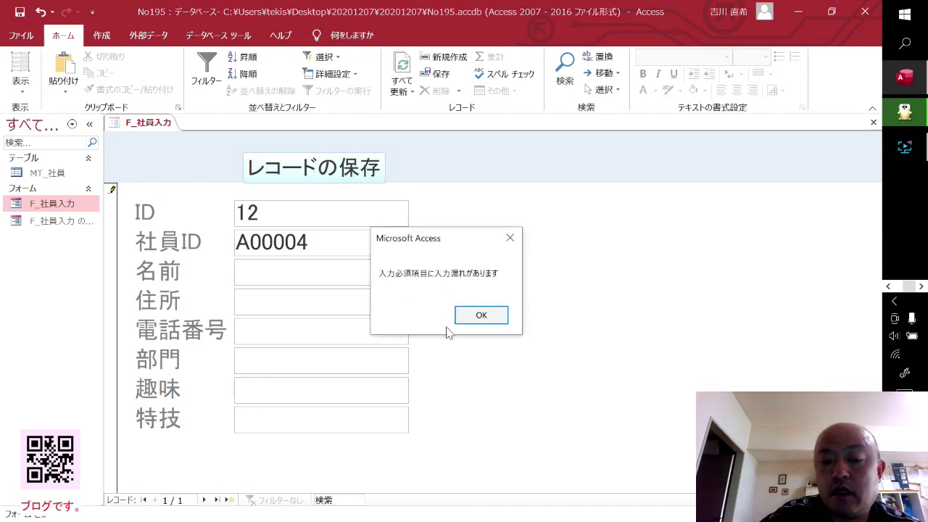
pyautogui.click(481, 315)
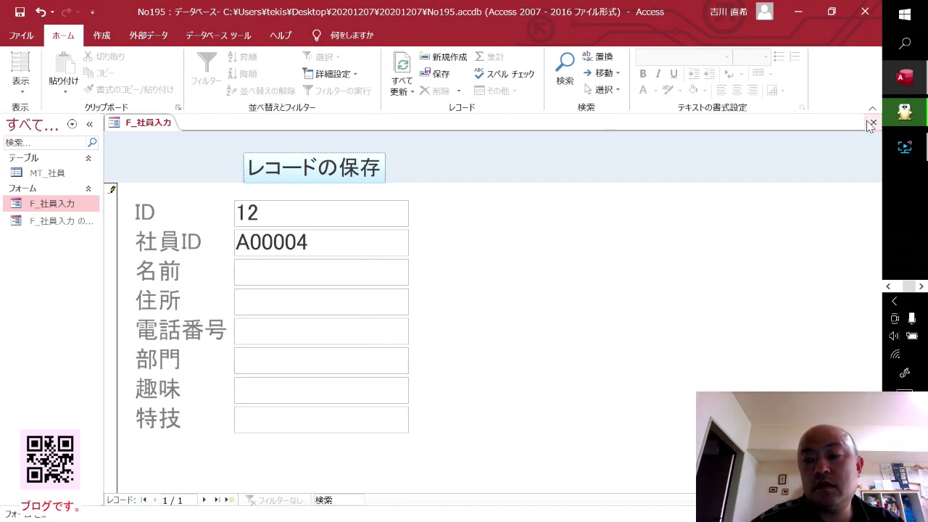
# Close the form, discarding the incomplete record 12.
pyautogui.click(873, 123)
pyautogui.click(481, 315)
pyautogui.click(442, 328)
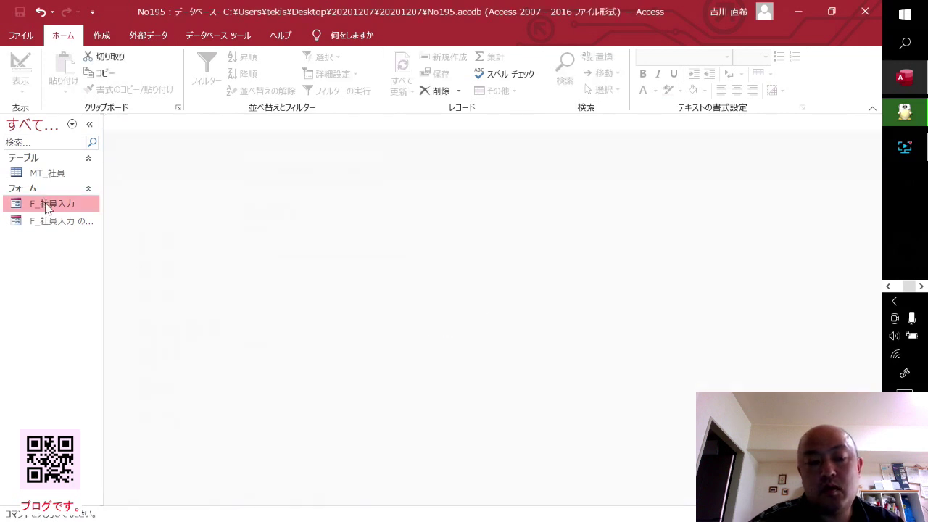
# Open F_社員入力 in layout view with the Property Sheet showing the 社員ID box.
pyautogui.doubleClick(45, 204)
pyautogui.rightClick(580, 229)
pyautogui.click(623, 255)
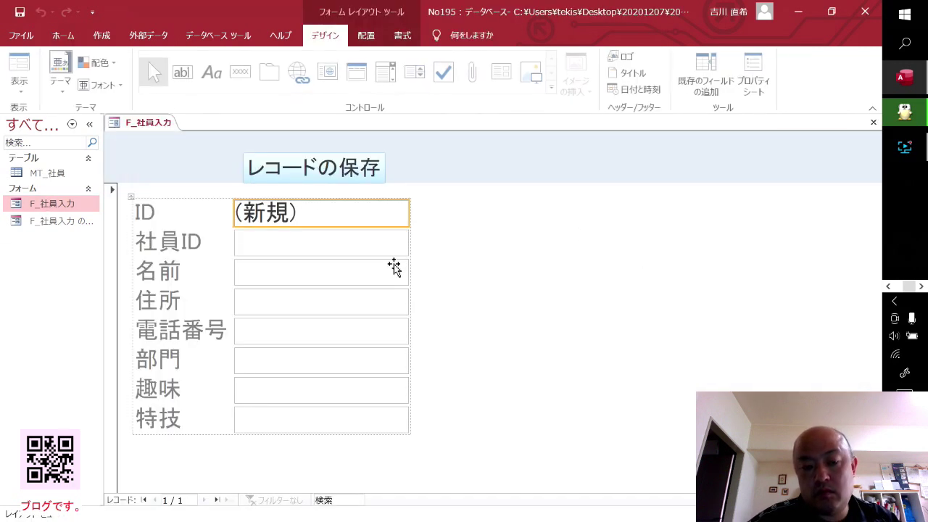
pyautogui.click(390, 261)
pyautogui.click(387, 252)
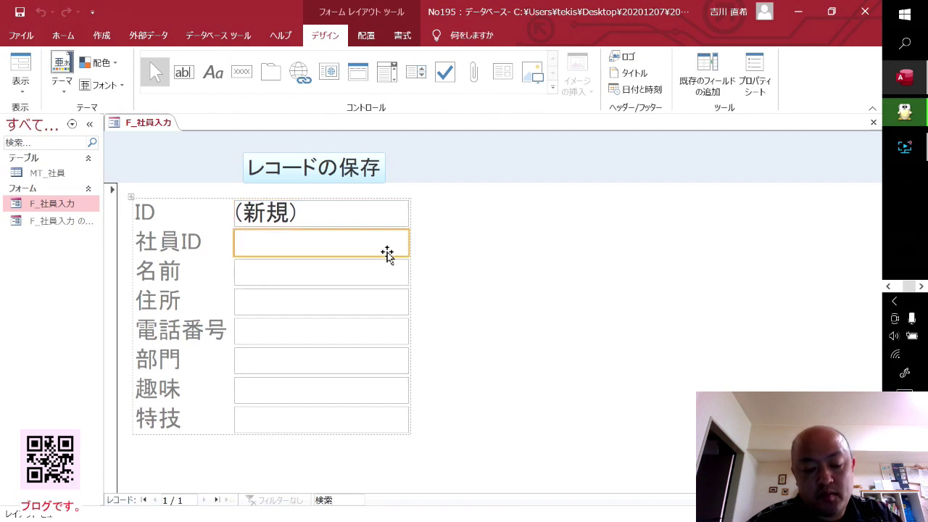
pyautogui.press('F4')
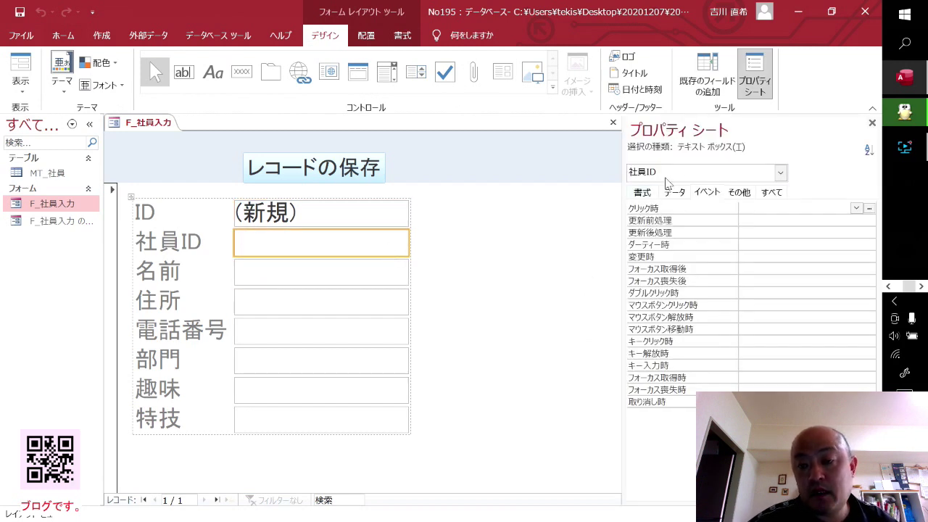
# Step through the required boxes, confirming names hi名前, hi住所, hi電話番号 and hi部門.
pyautogui.click(287, 267)
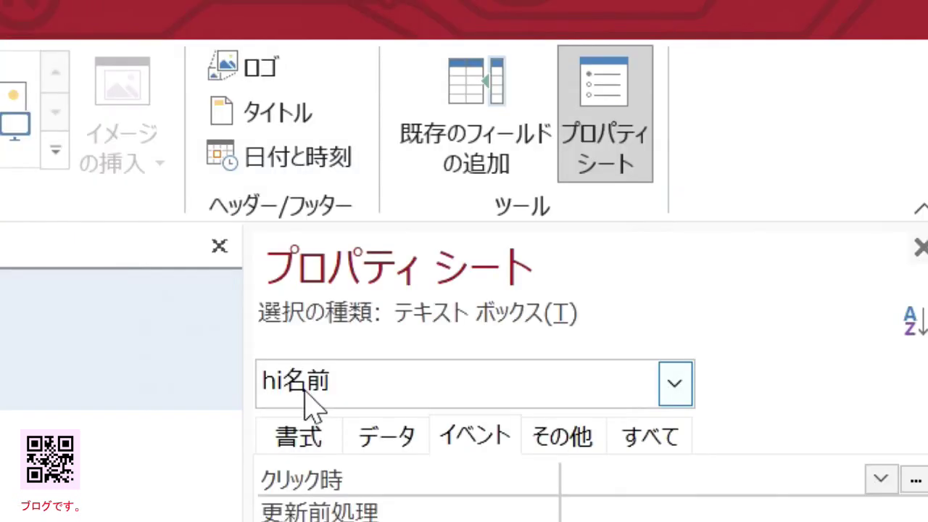
pyautogui.press('Tab')
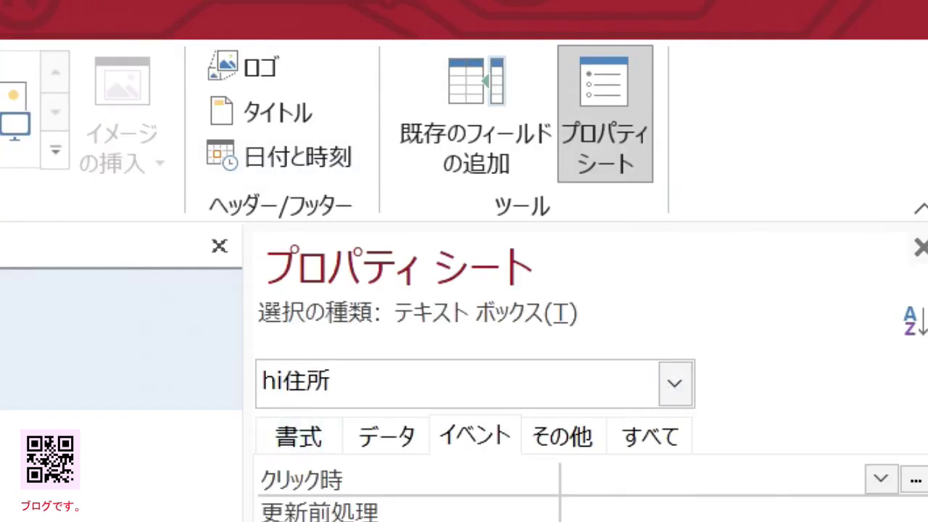
pyautogui.press('Tab')
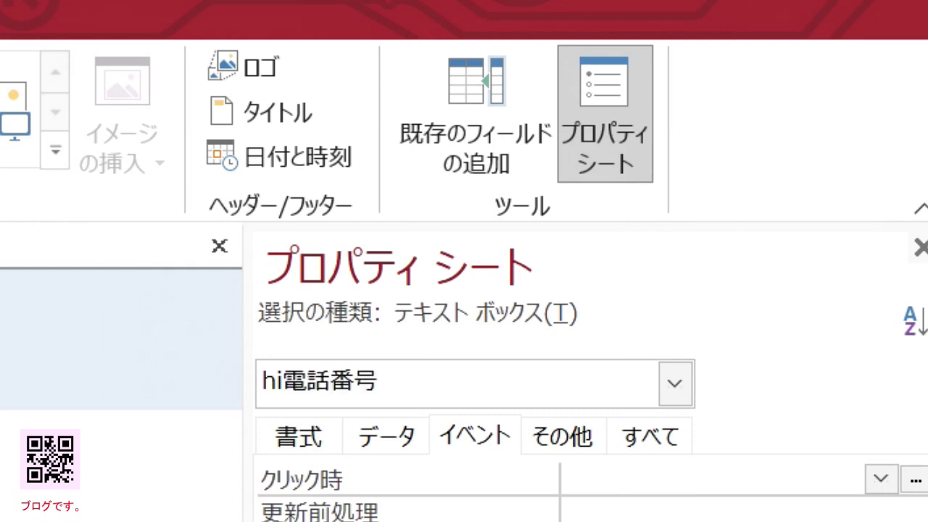
pyautogui.press('Tab')
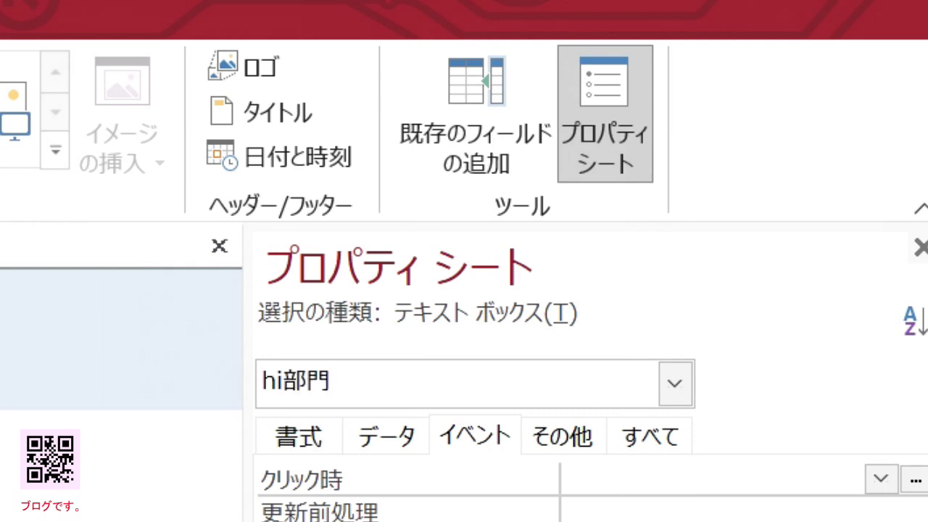